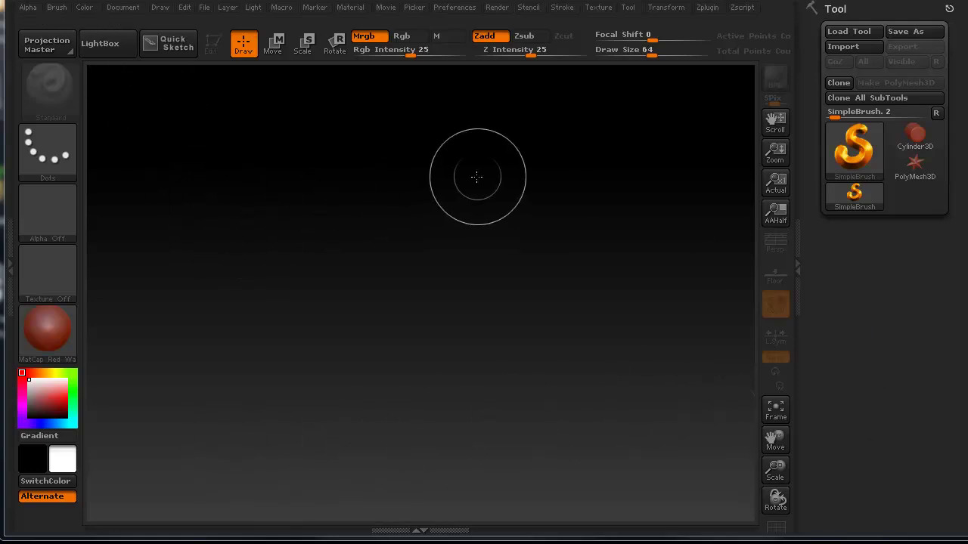
- Drag the Document background Range from 0.5 to 0 for a flat grey canvas
click(131, 8)
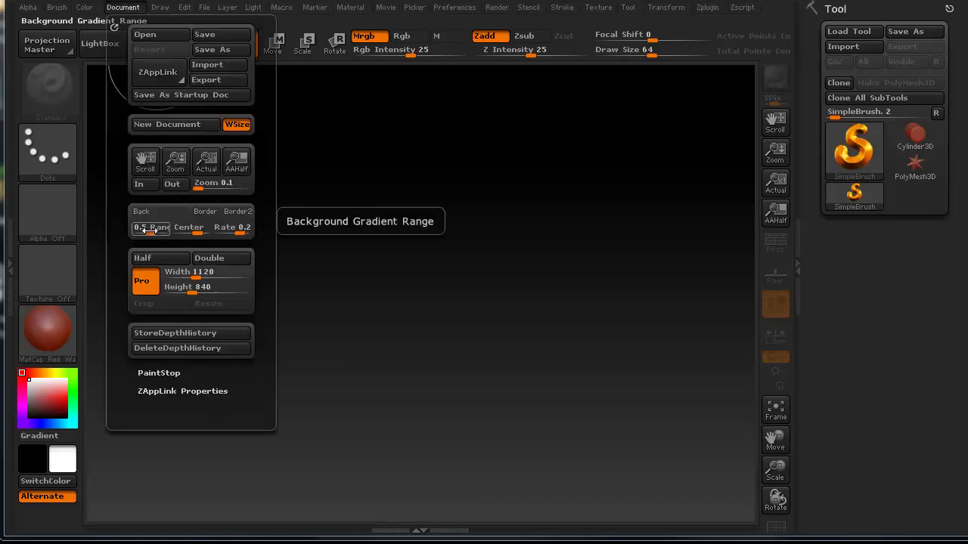
drag(143, 228, 127, 228)
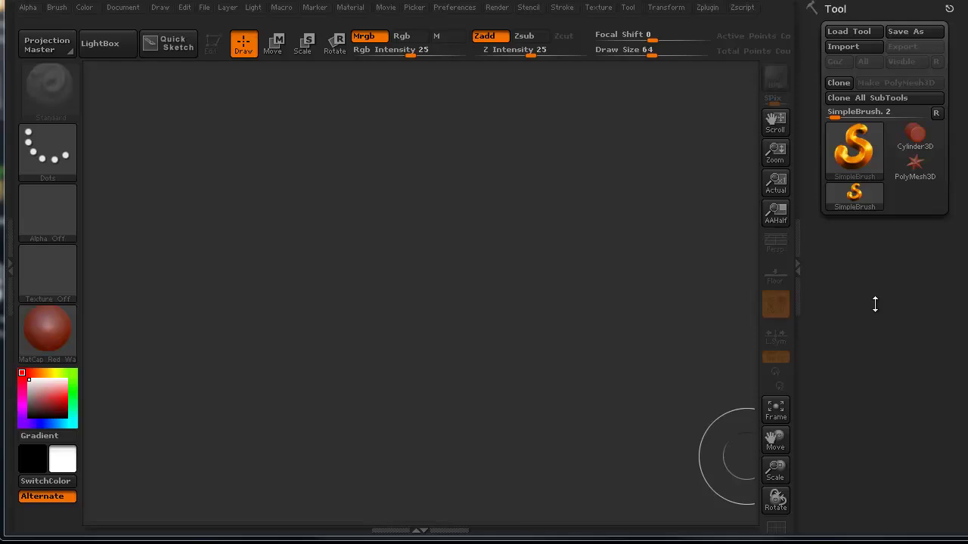
- Expand Preferences > Icolors and scroll its swatches, then show and hide the LightBox browser
click(454, 9)
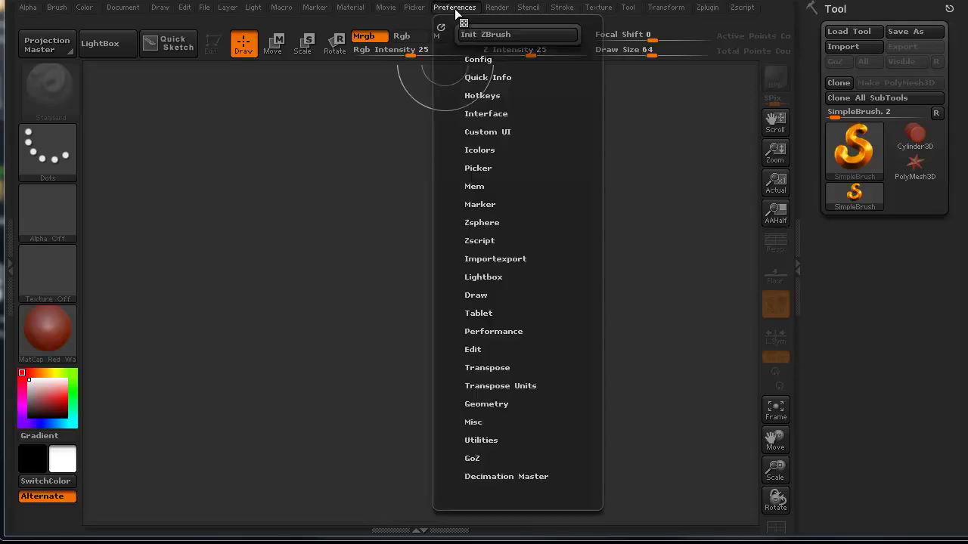
click(480, 150)
scroll(451, 227, up, 10)
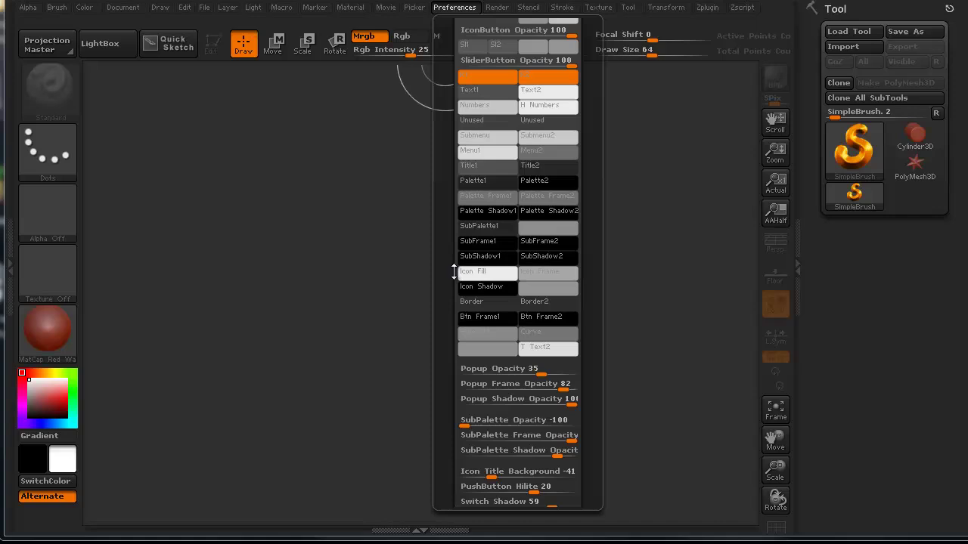
scroll(454, 272, up, 5)
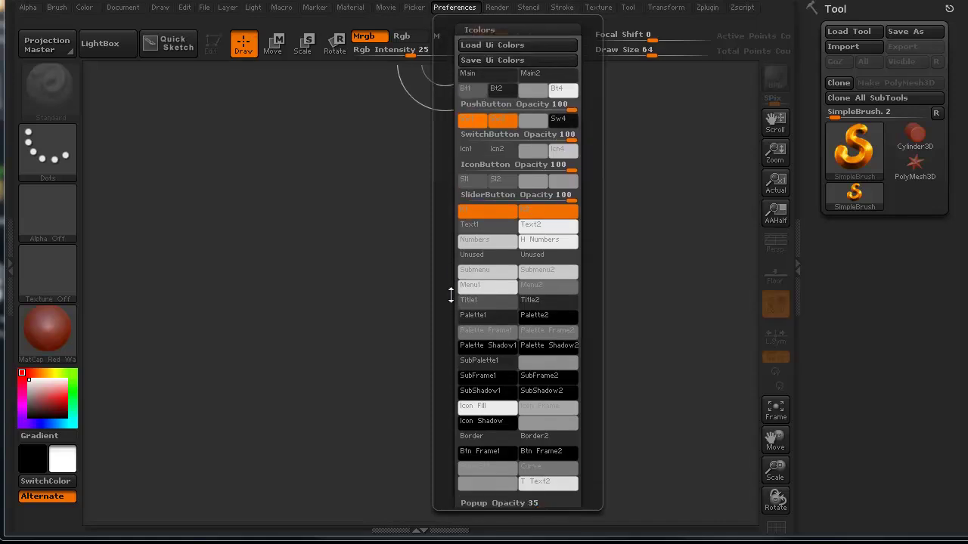
scroll(451, 295, up, 1)
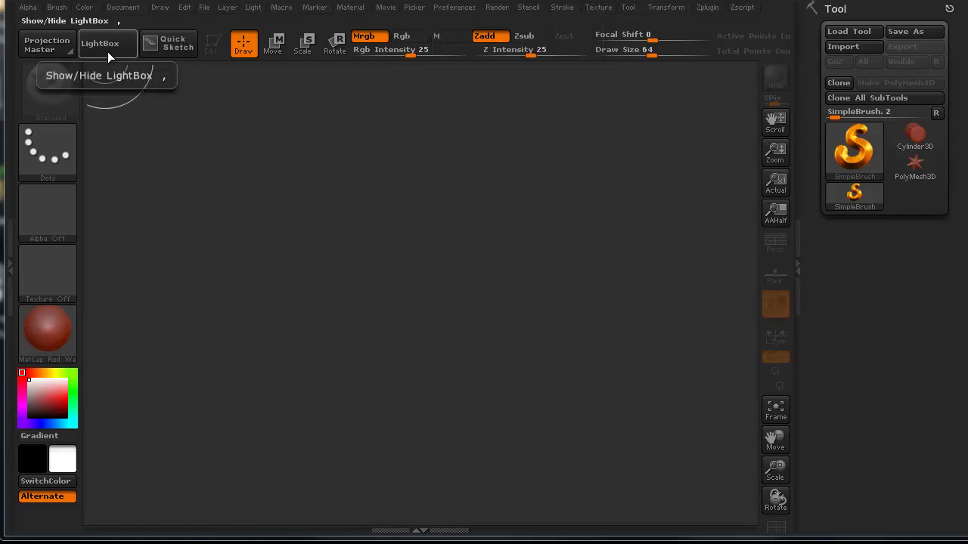
click(107, 45)
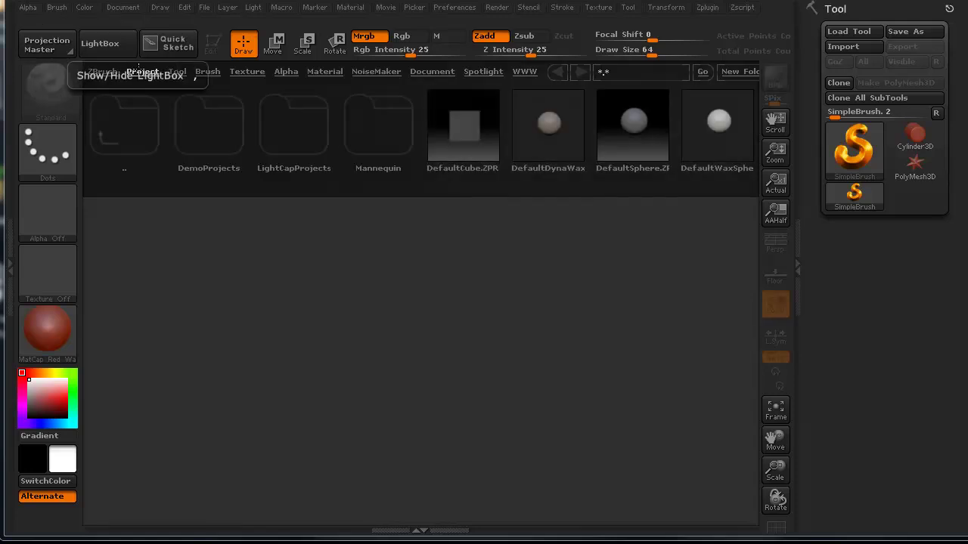
key(comma)
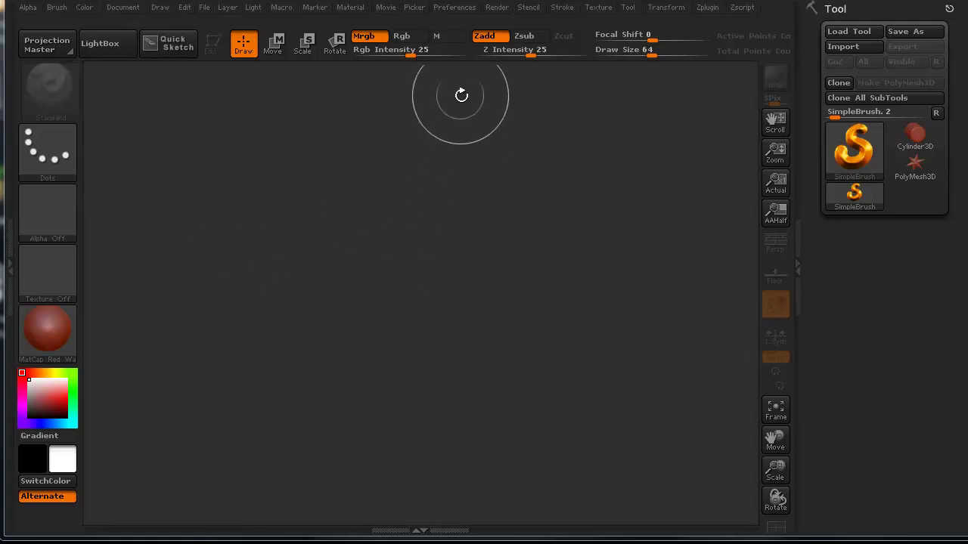
click(458, 9)
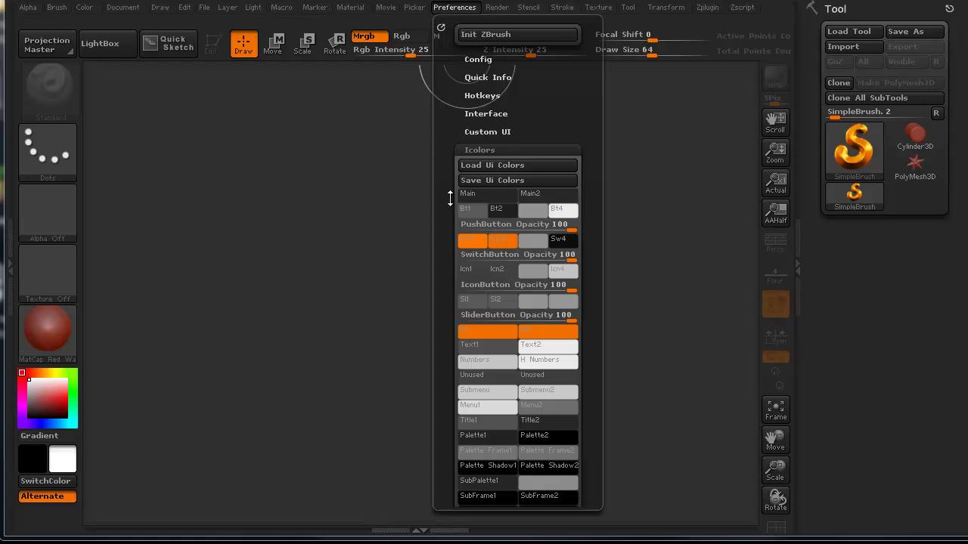
drag(450, 198, 448, 144)
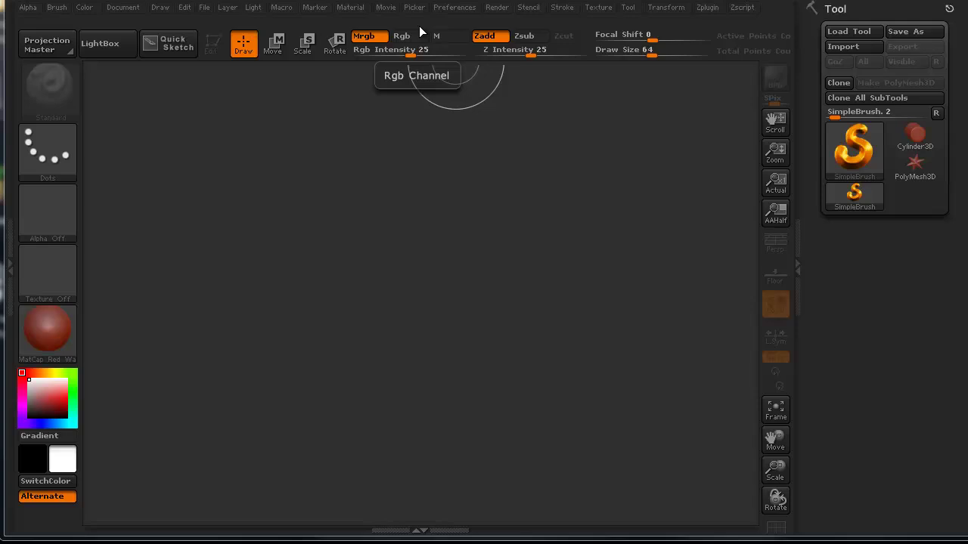
click(462, 9)
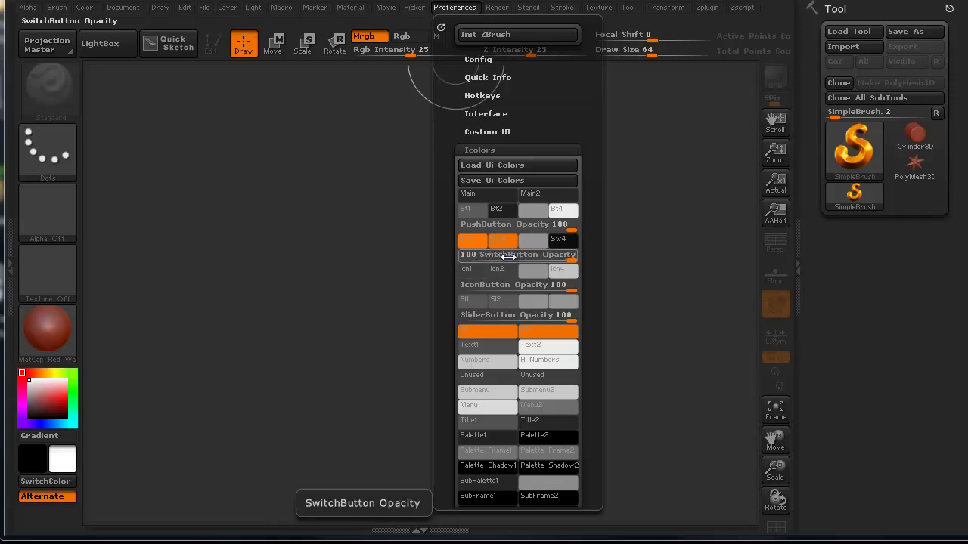
drag(448, 274, 443, 231)
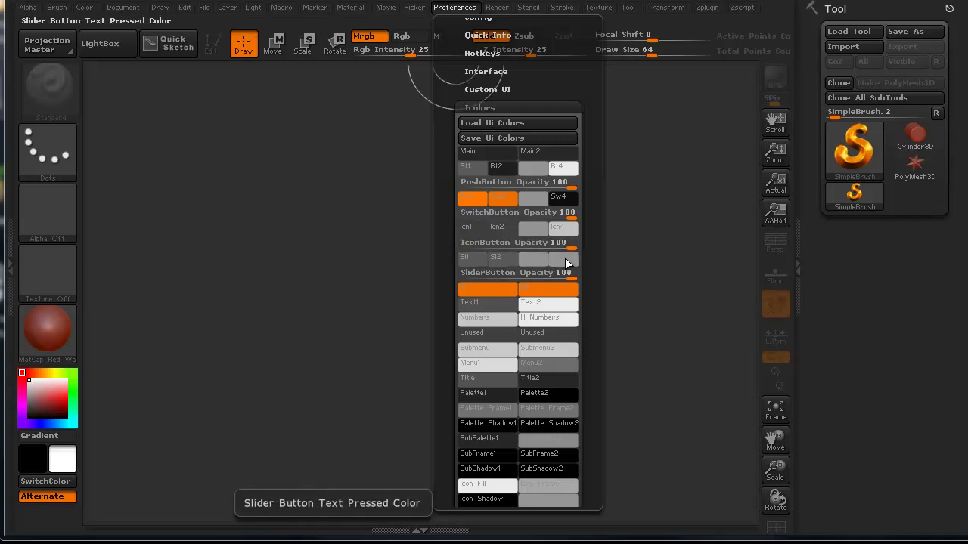
drag(442, 315, 439, 281)
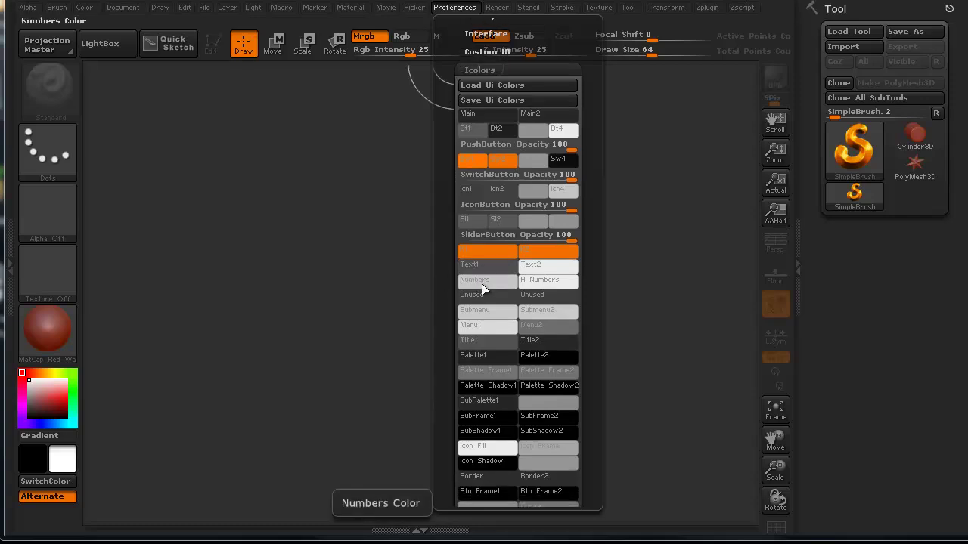
drag(447, 346, 434, 292)
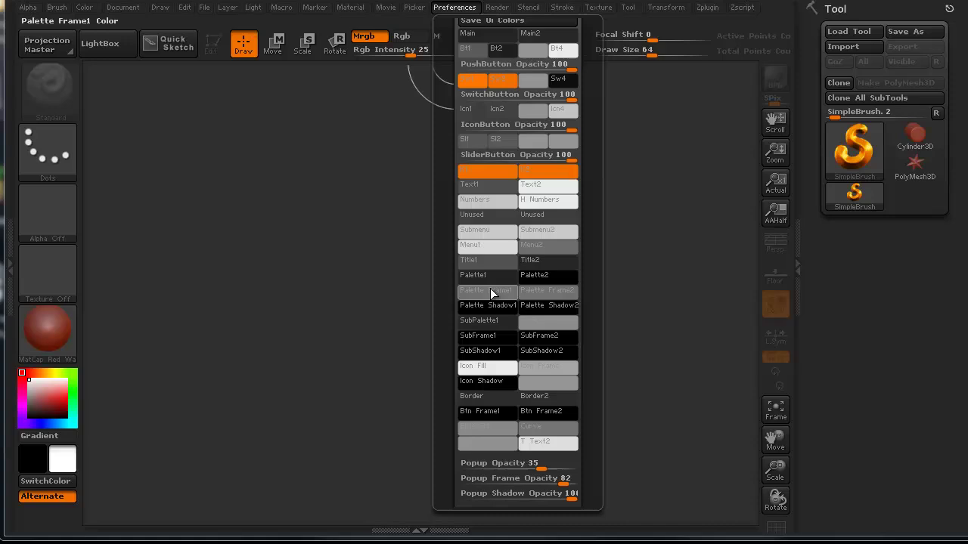
drag(442, 192, 447, 300)
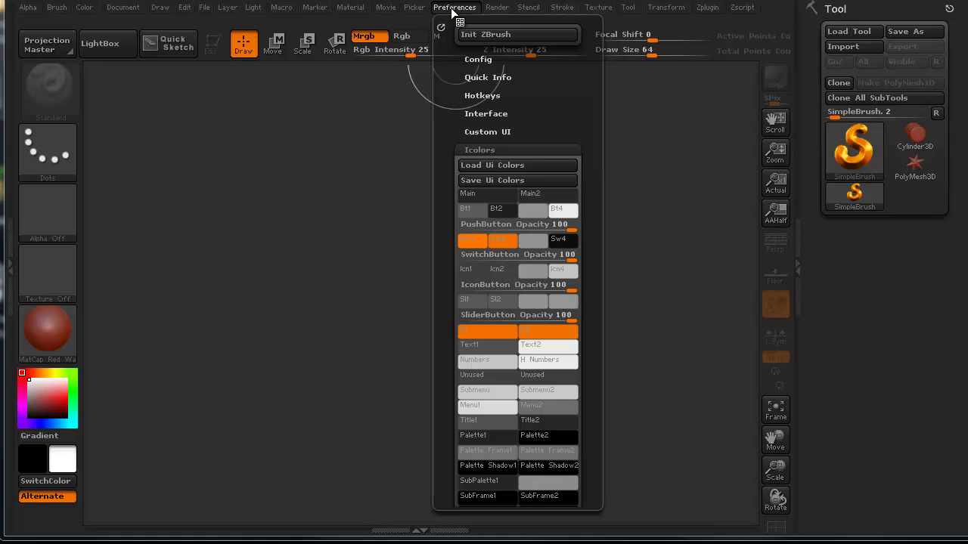
- Expand Config in Preferences, look through Quick Info, and expand Hotkeys
click(474, 60)
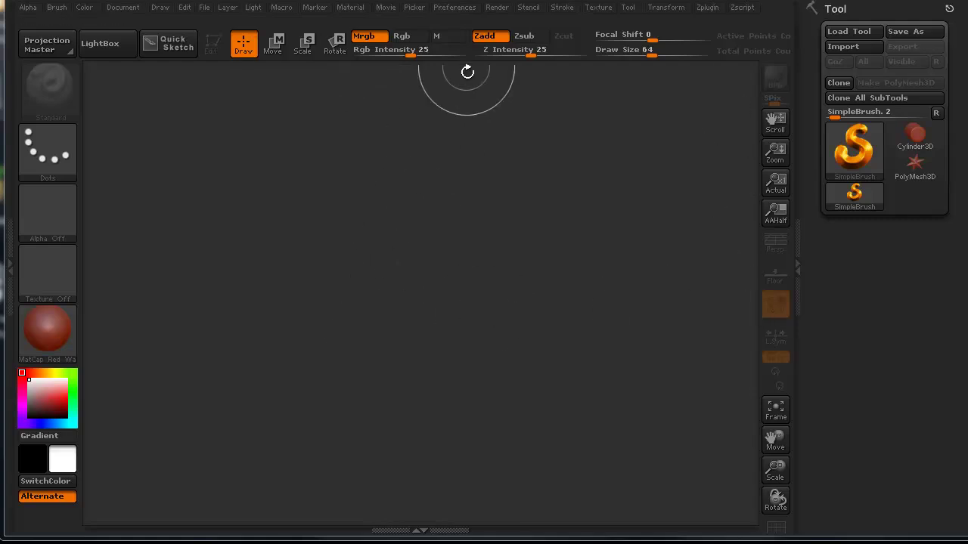
click(456, 7)
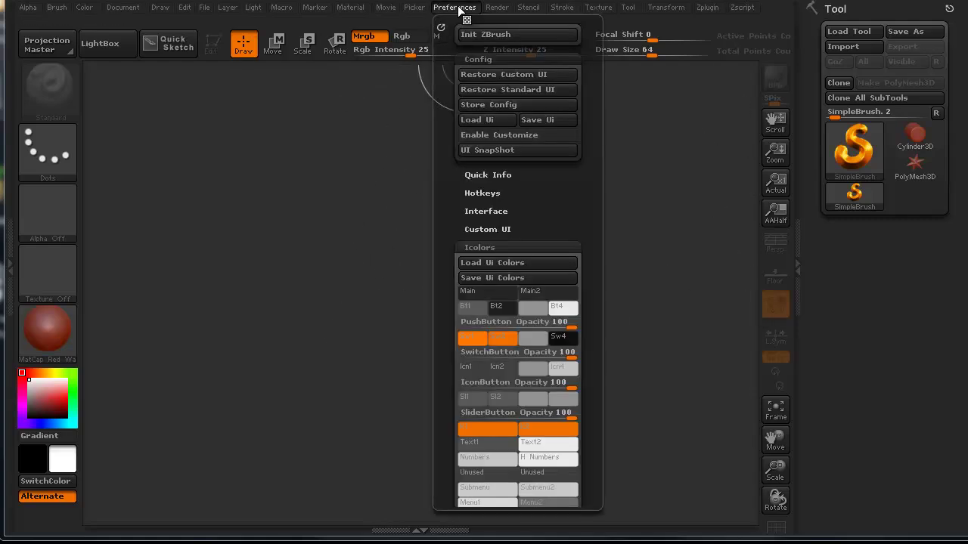
click(467, 176)
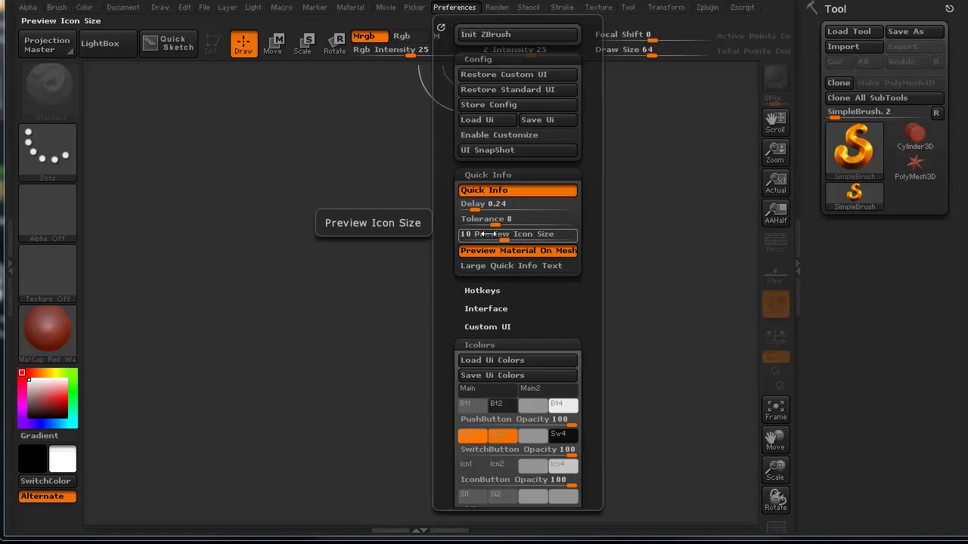
click(483, 175)
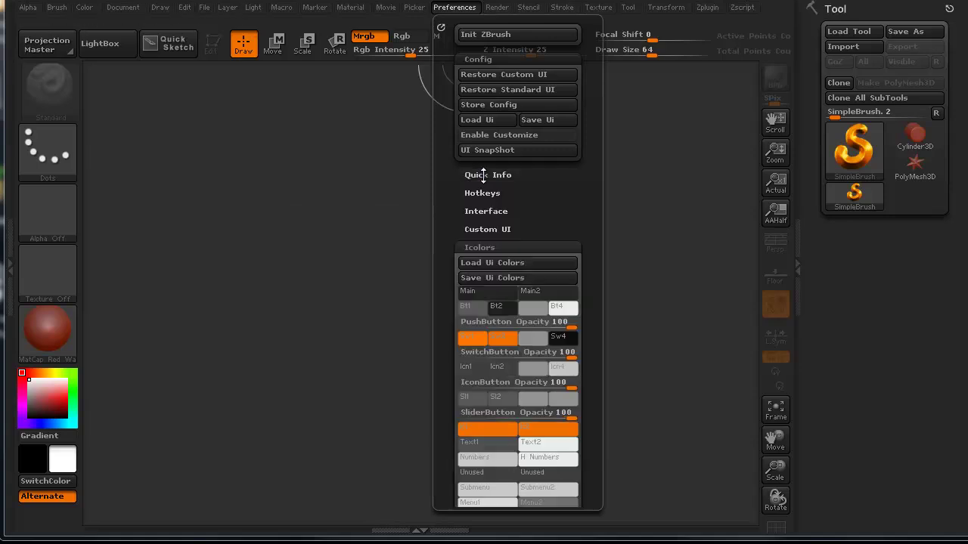
click(478, 191)
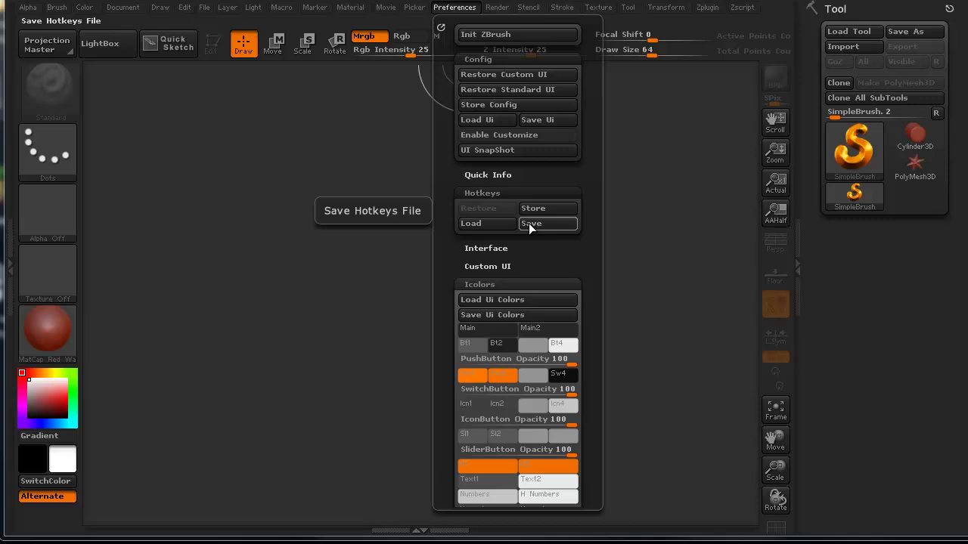
- Collapse Hotkeys, expand Interface, and raise the UI buttons size to 41 or more
click(479, 193)
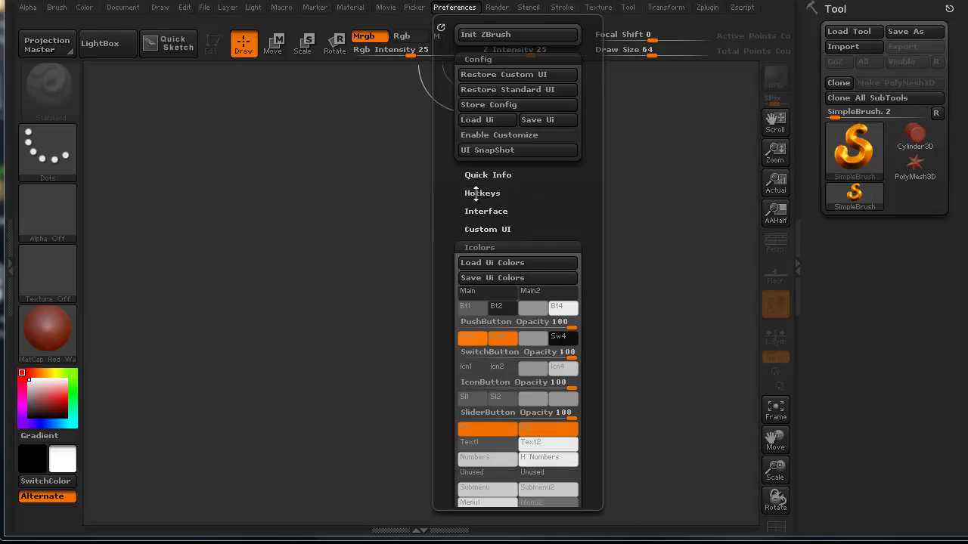
click(466, 211)
drag(443, 174, 451, 252)
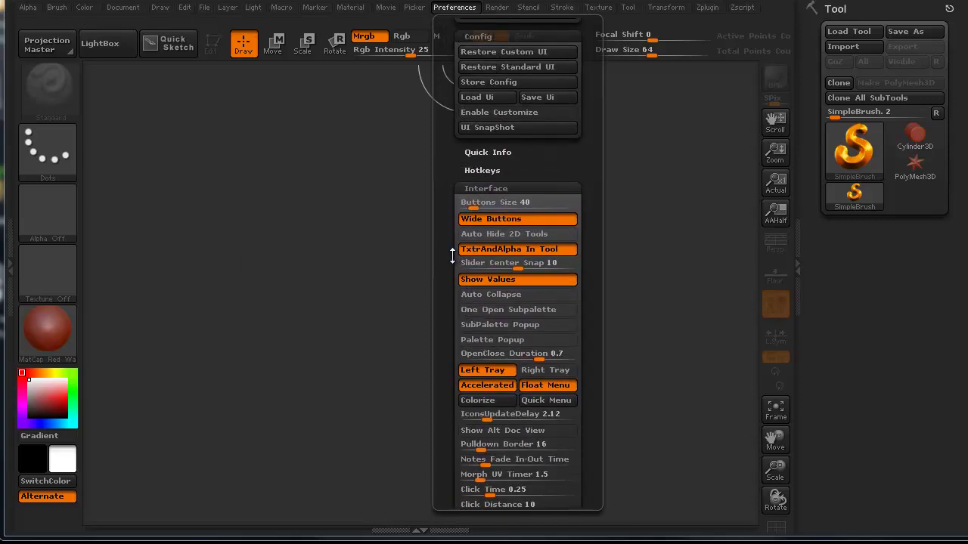
click(478, 209)
drag(478, 209, 497, 210)
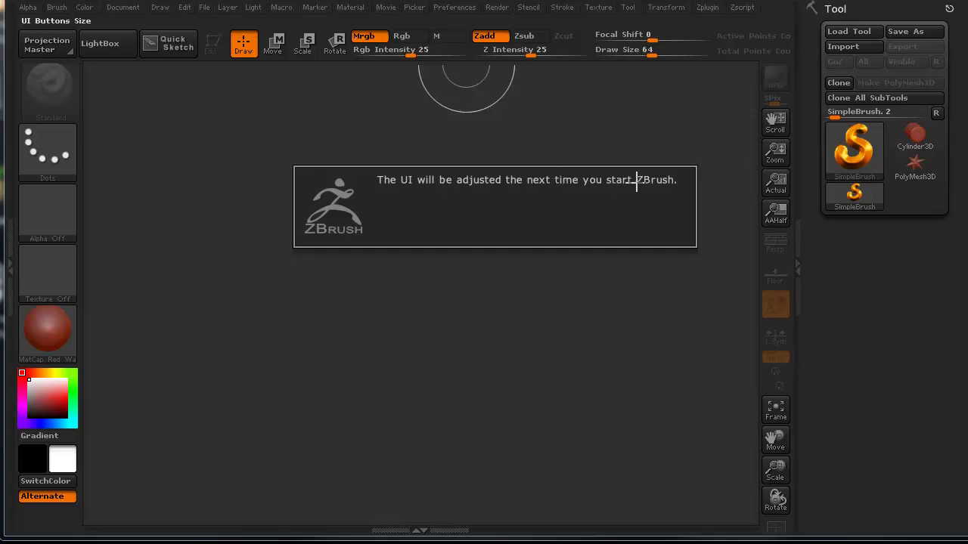
click(453, 9)
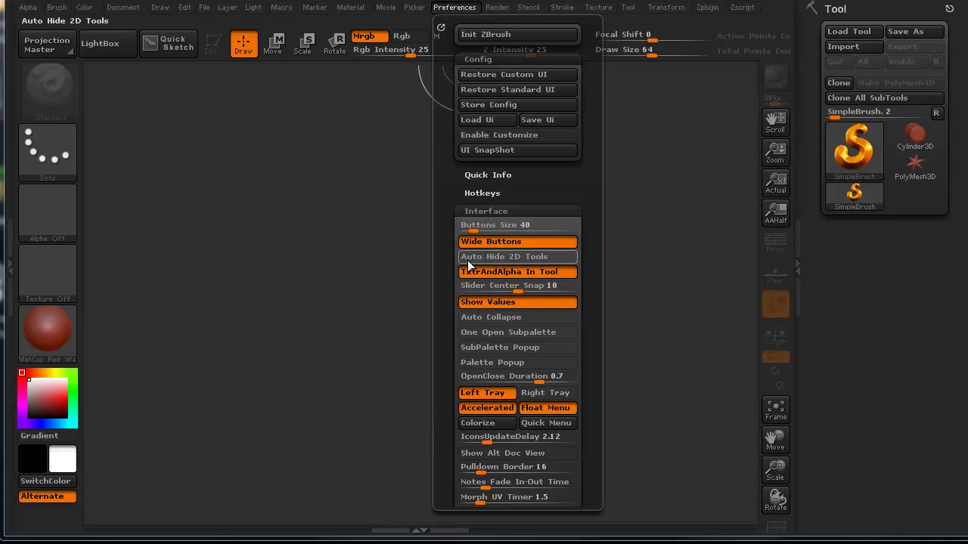
drag(447, 303, 447, 254)
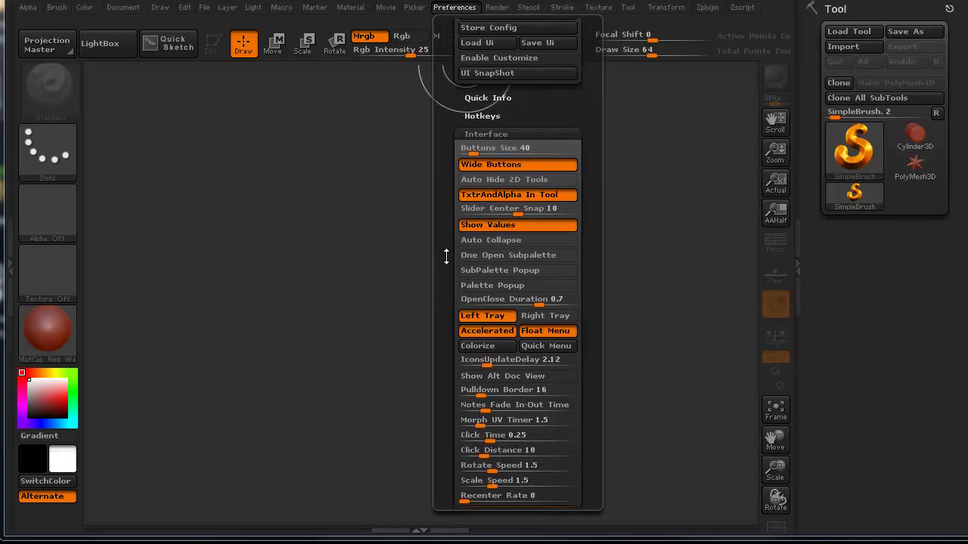
- Turn Auto Collapse on, then switch it back off
click(492, 239)
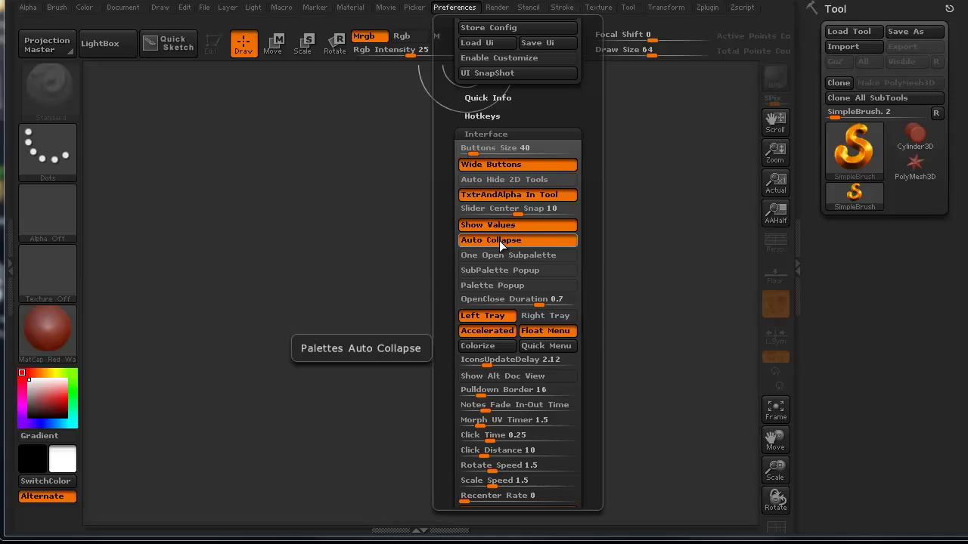
click(499, 241)
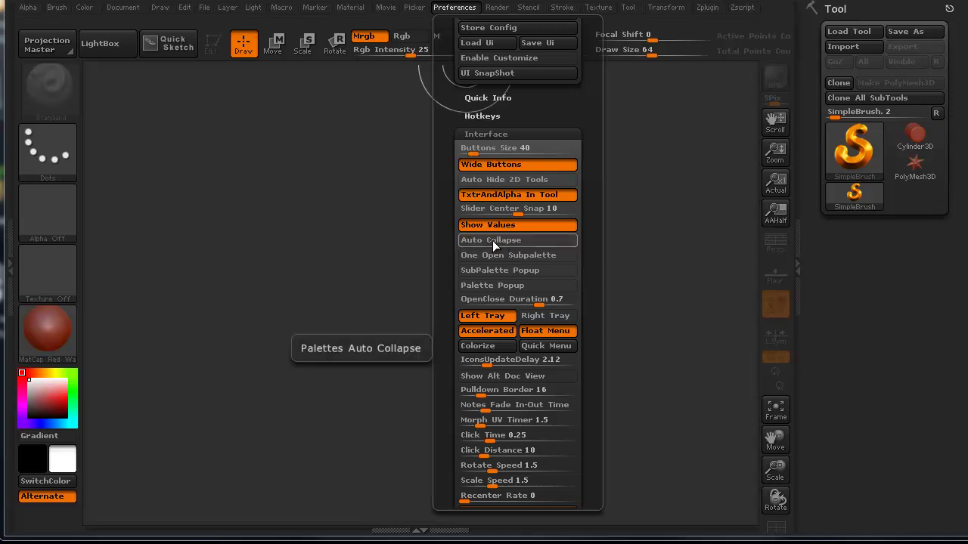
drag(449, 281, 446, 262)
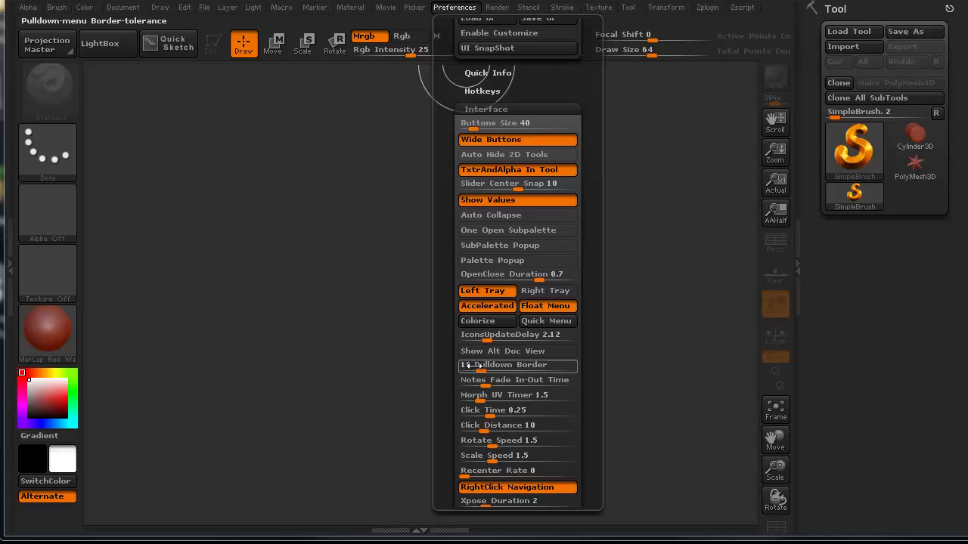
- Collapse Interface and Icolors, then briefly expand and collapse the Mem and Lightbox groups
click(493, 110)
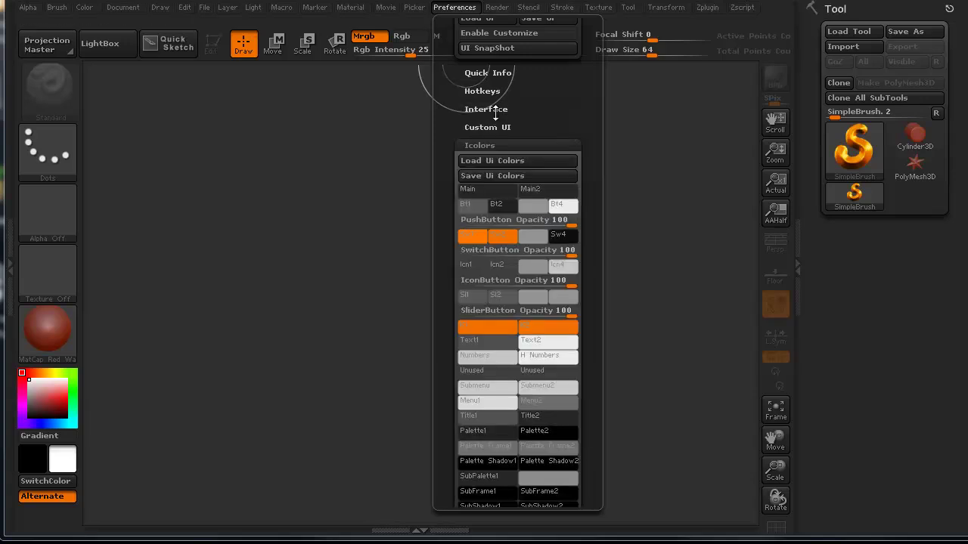
click(476, 145)
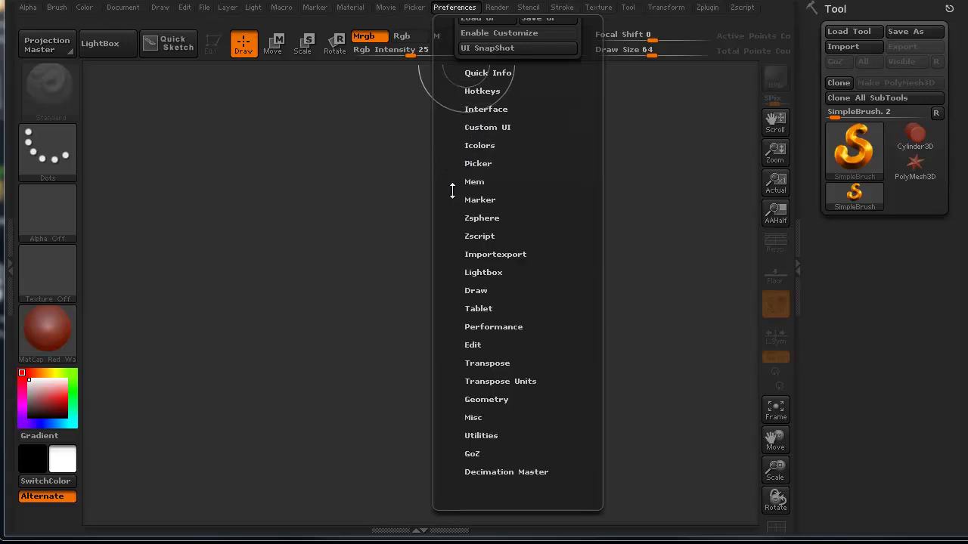
click(470, 182)
click(469, 182)
click(468, 271)
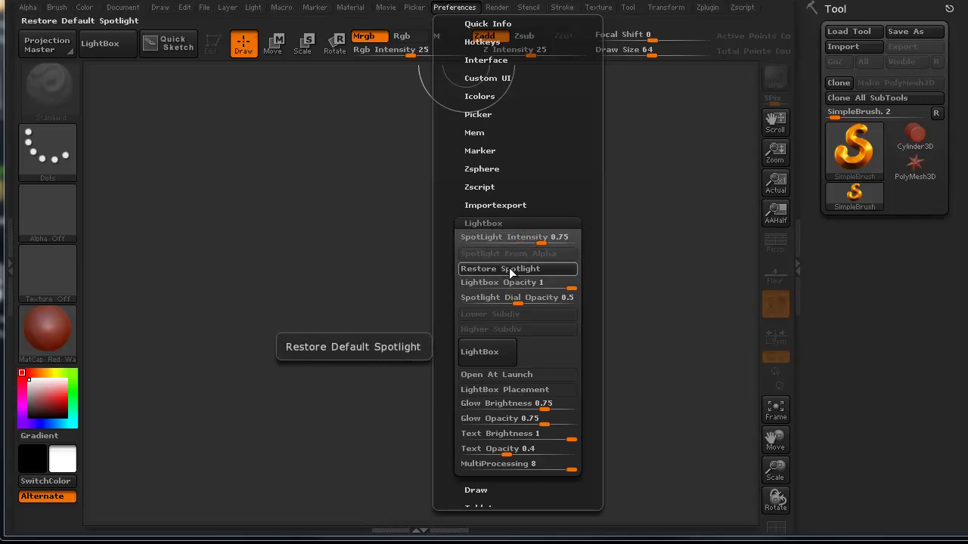
click(488, 222)
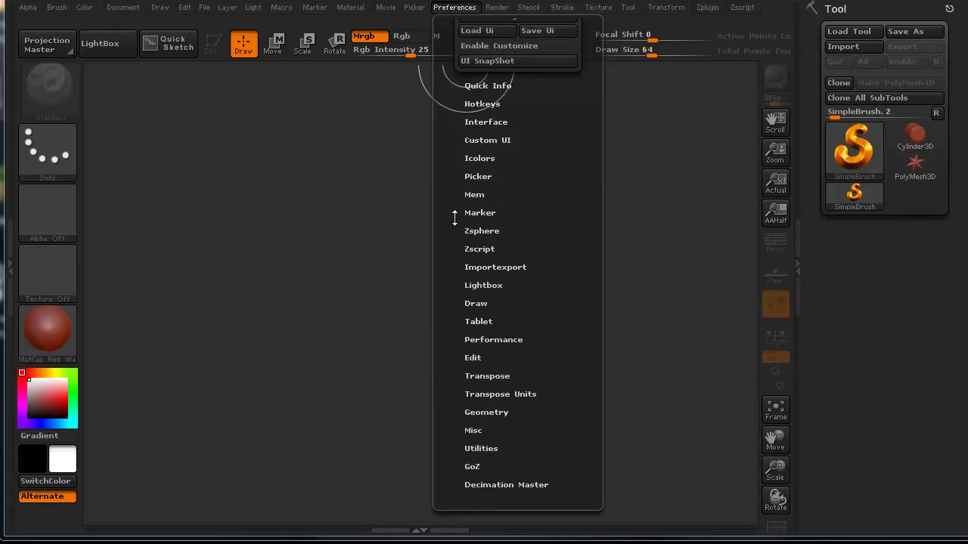
drag(455, 169, 460, 238)
- Scroll to the Icolors swatches and apply the current white to the Main interface colour
click(469, 210)
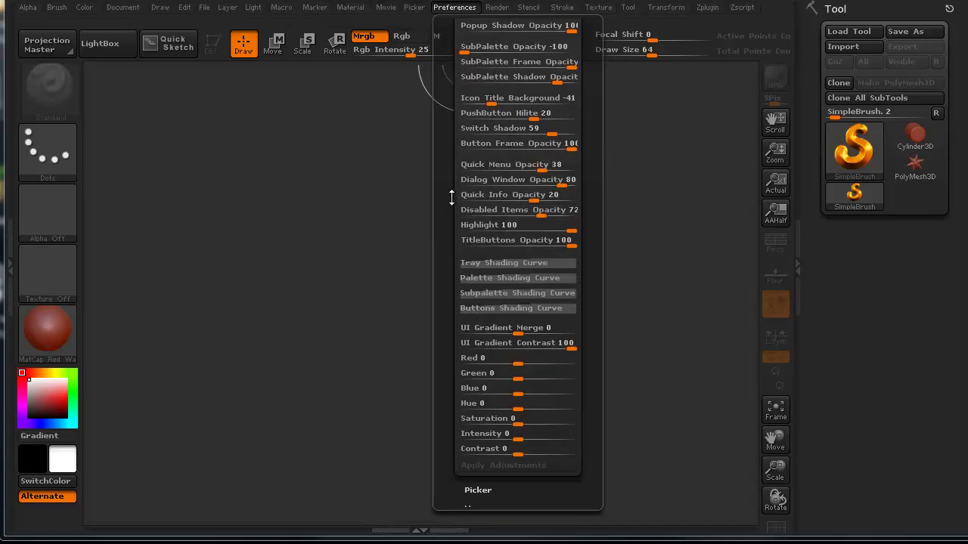
drag(451, 199, 453, 354)
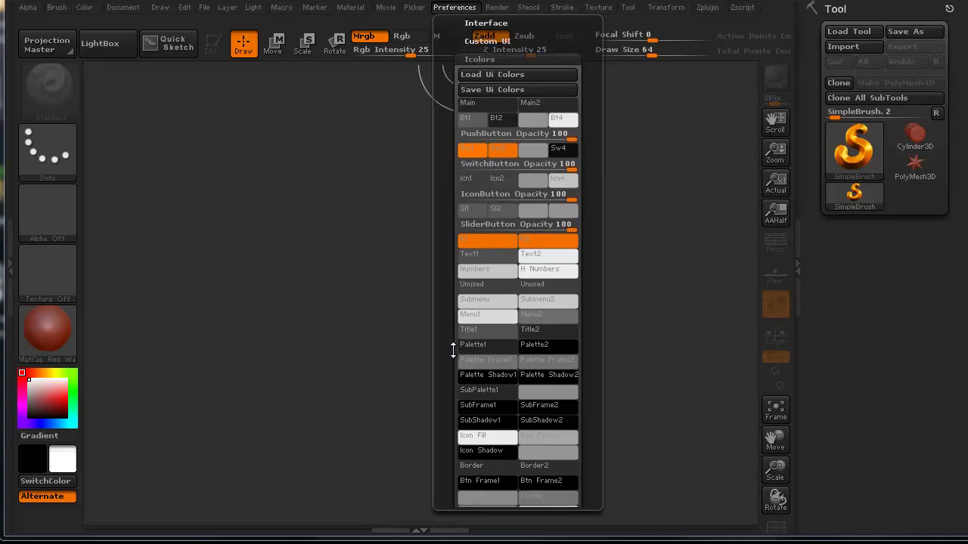
click(457, 8)
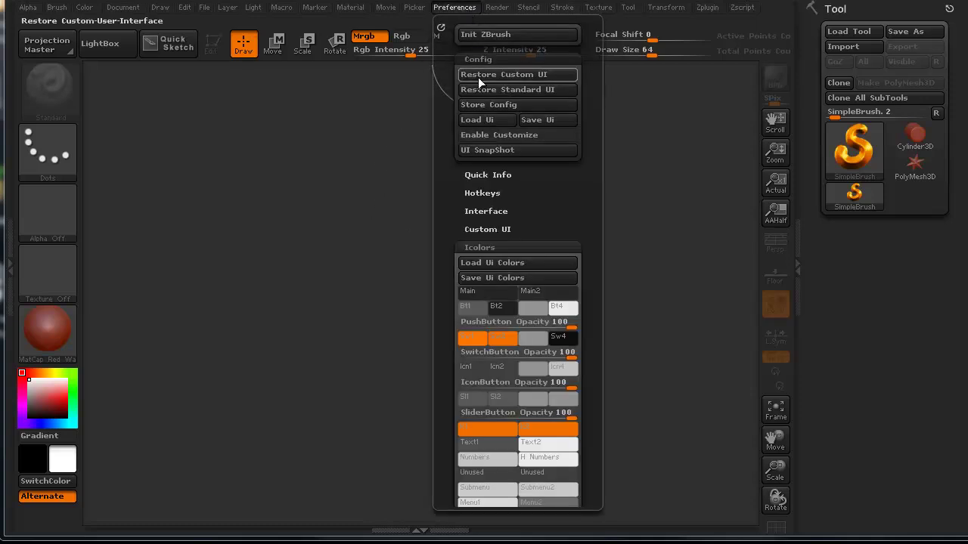
drag(449, 133, 444, 93)
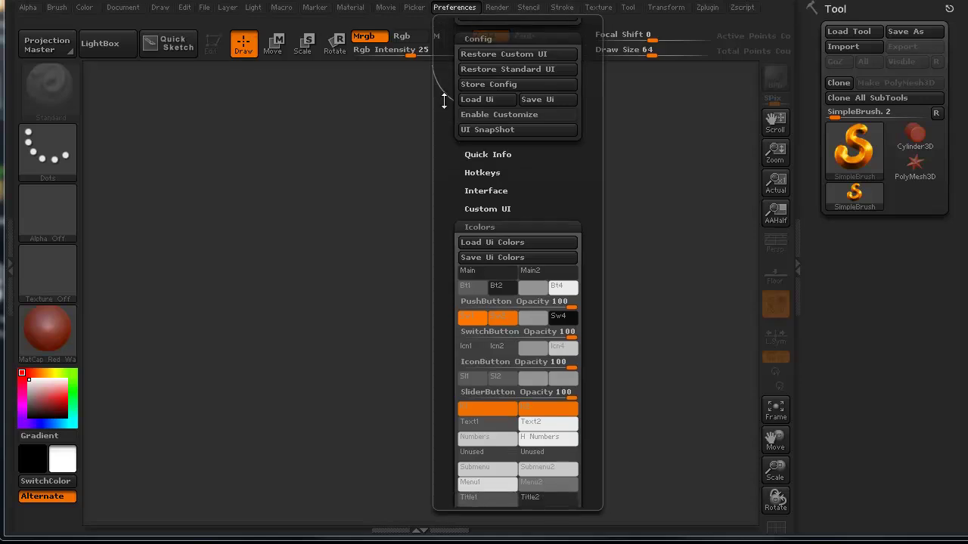
drag(444, 181, 451, 161)
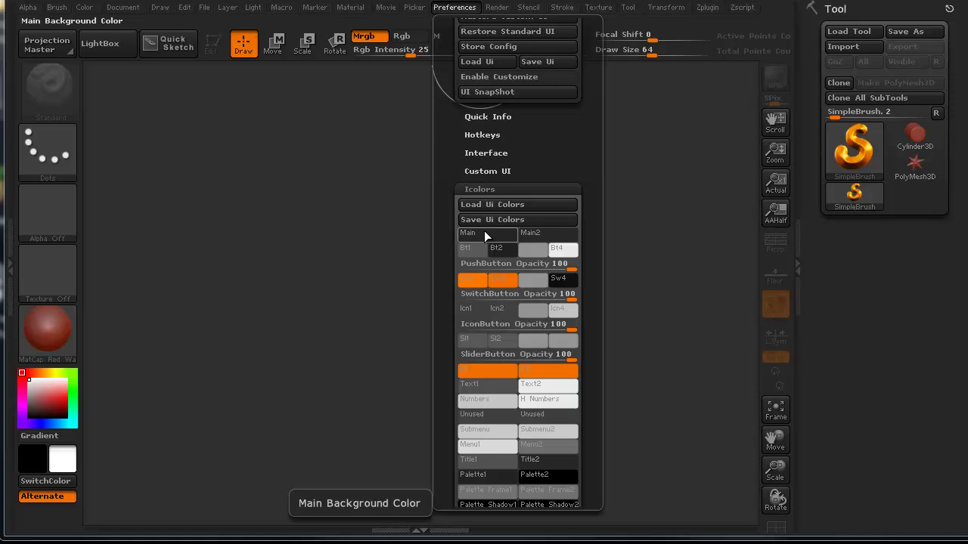
click(485, 235)
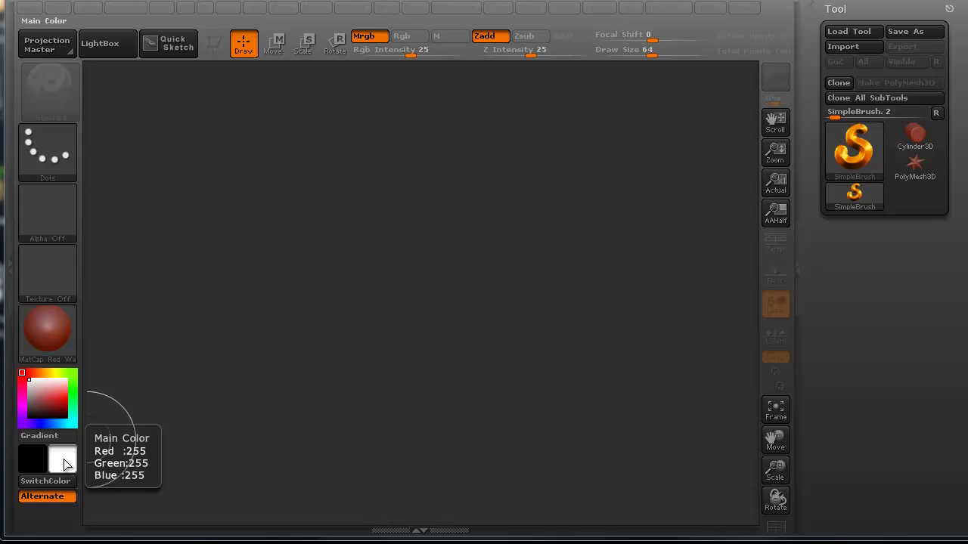
- Pick a dark blue-grey and apply it as the Main UI colour
click(35, 408)
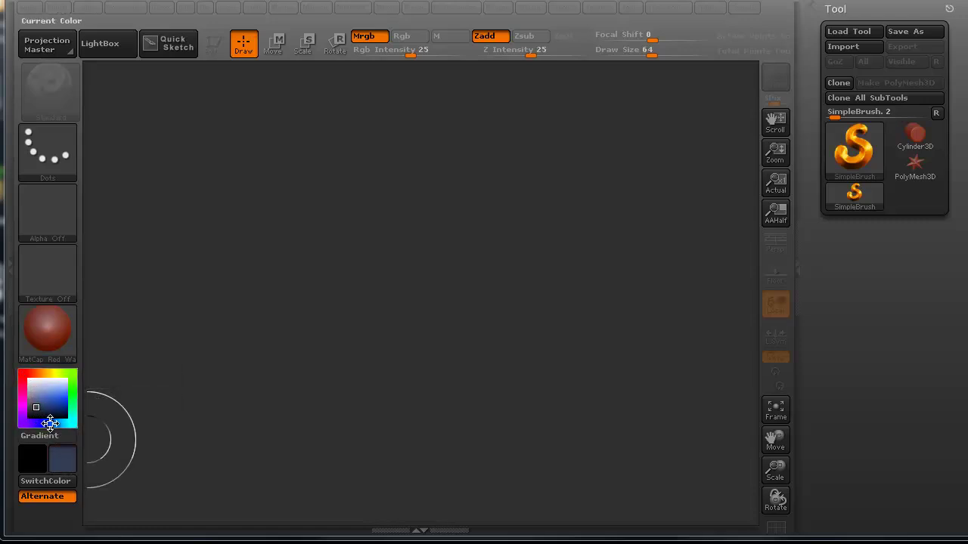
click(51, 423)
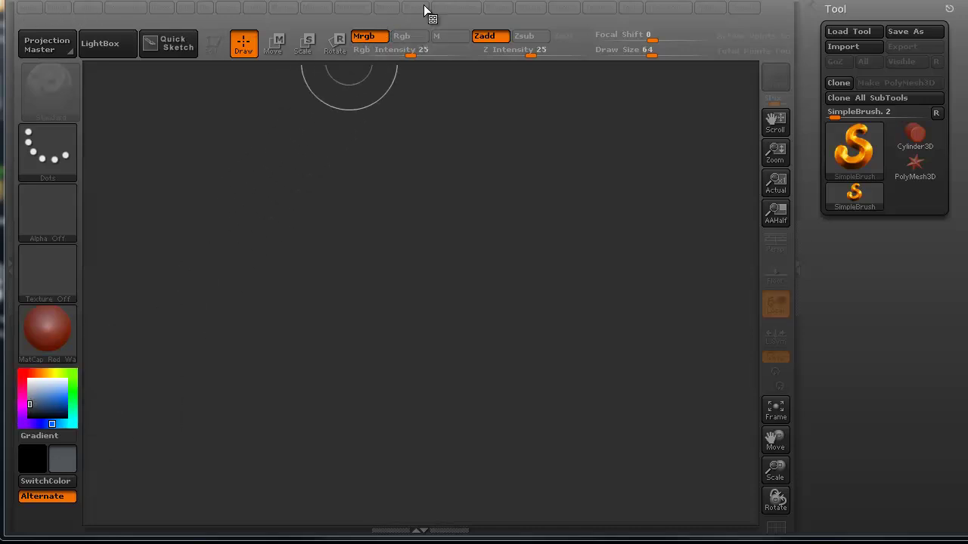
click(453, 7)
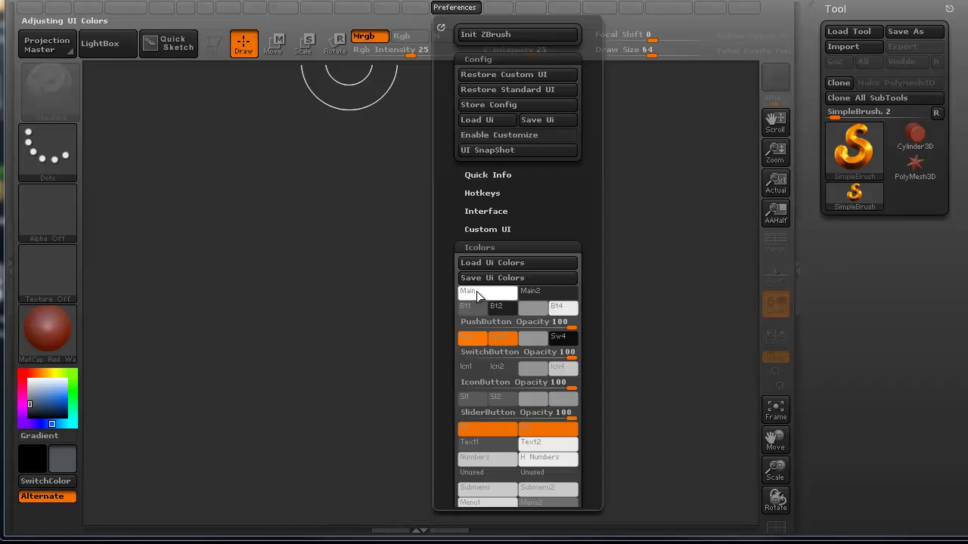
click(477, 294)
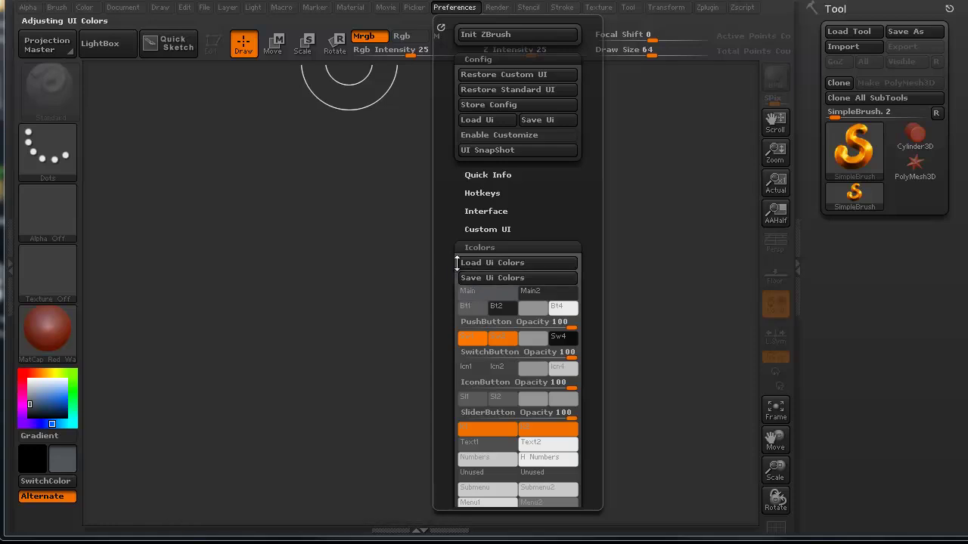
- Try grey on Main2, swap colours with SwitchColor, and set Main2 back to black
click(545, 291)
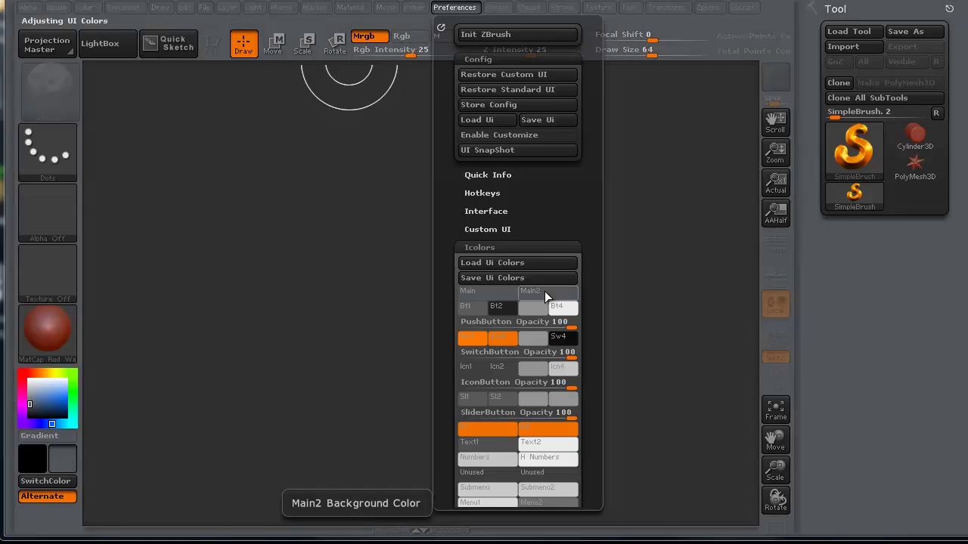
click(42, 484)
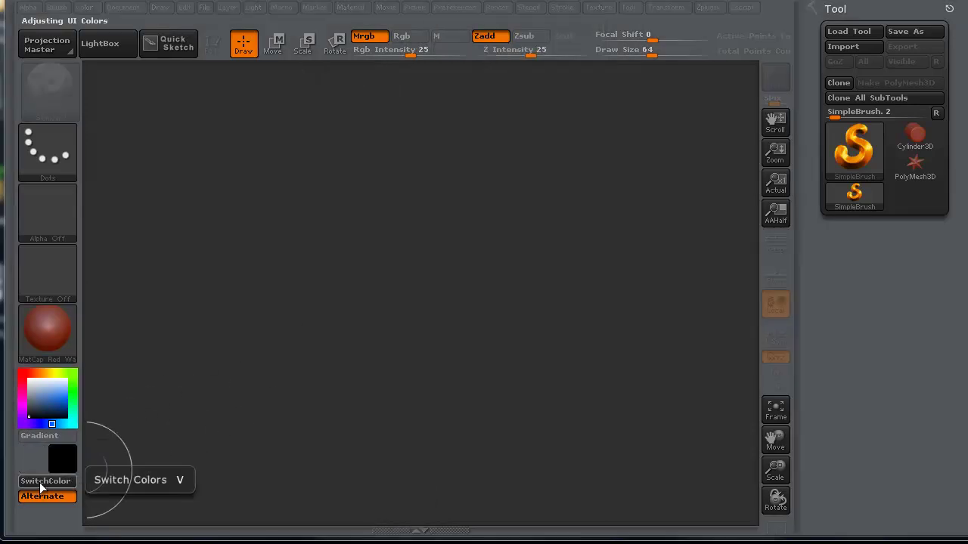
click(465, 7)
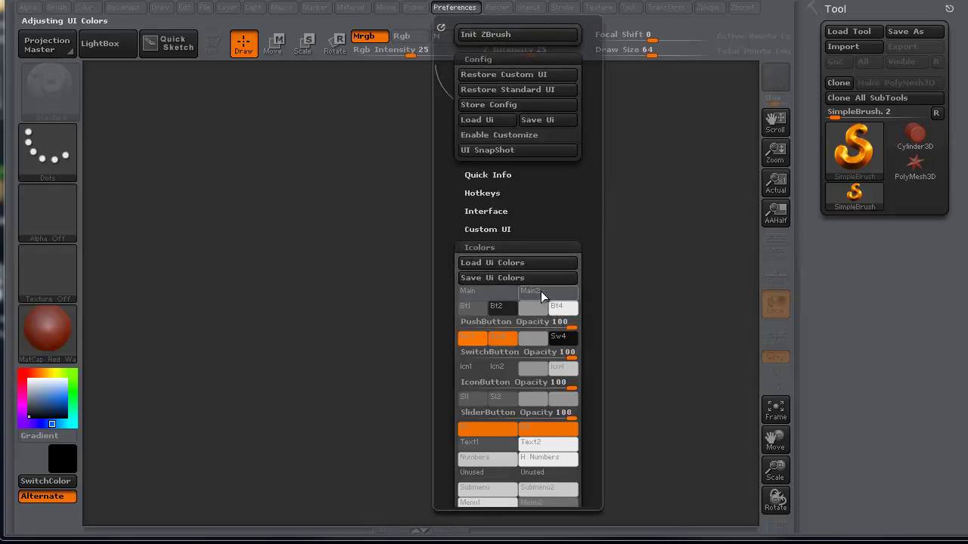
click(541, 291)
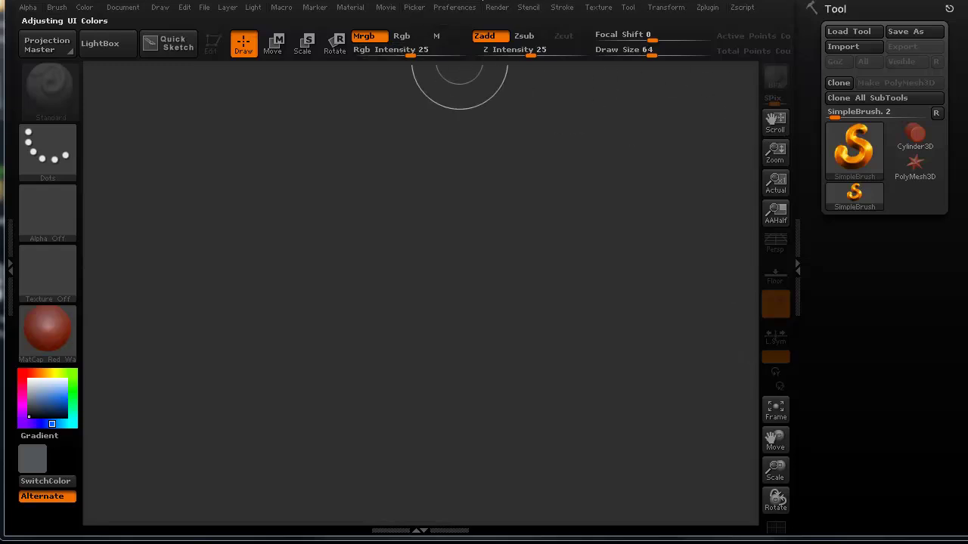
- Set the pressed push-button colour in Icolors to black
click(448, 9)
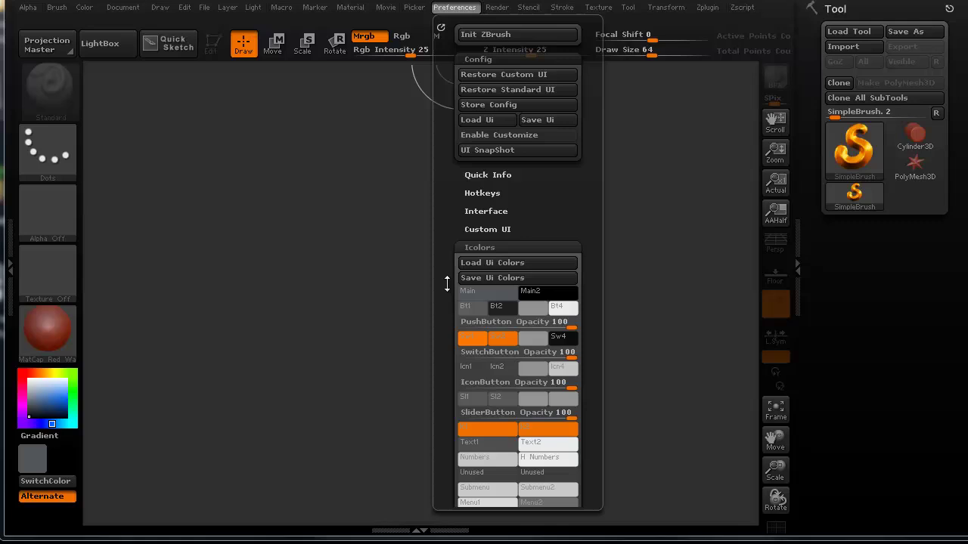
drag(447, 280, 445, 267)
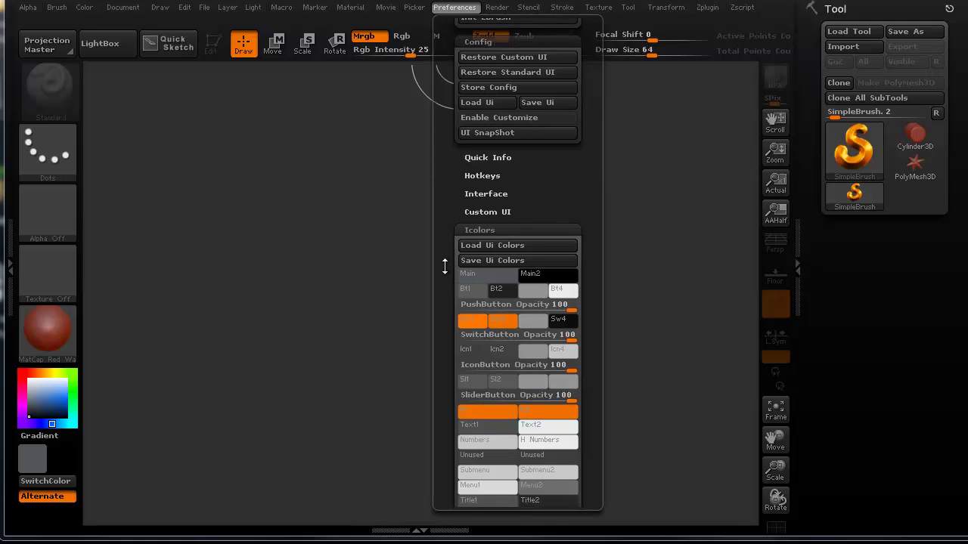
click(475, 291)
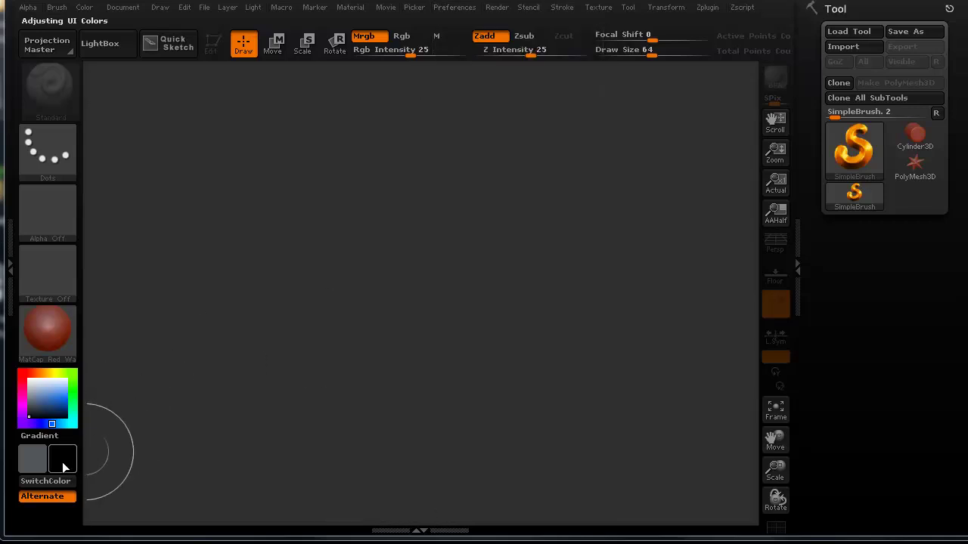
- Pick bright green and apply it as the Bt1 push-button colour
click(71, 388)
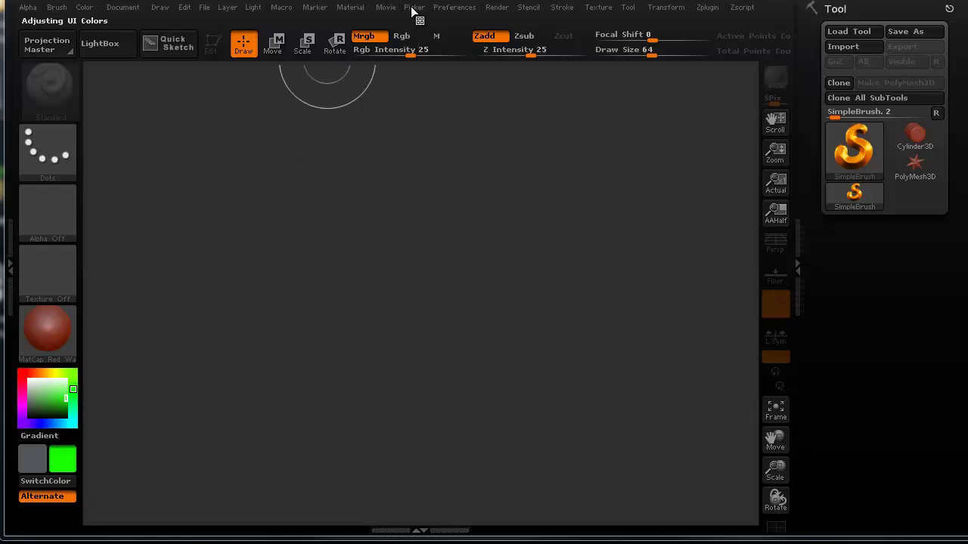
click(439, 8)
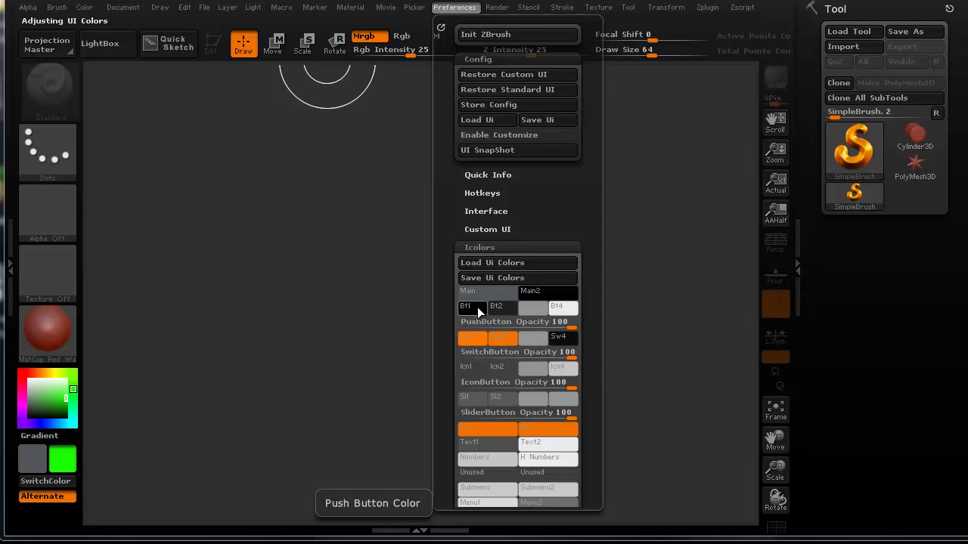
click(474, 309)
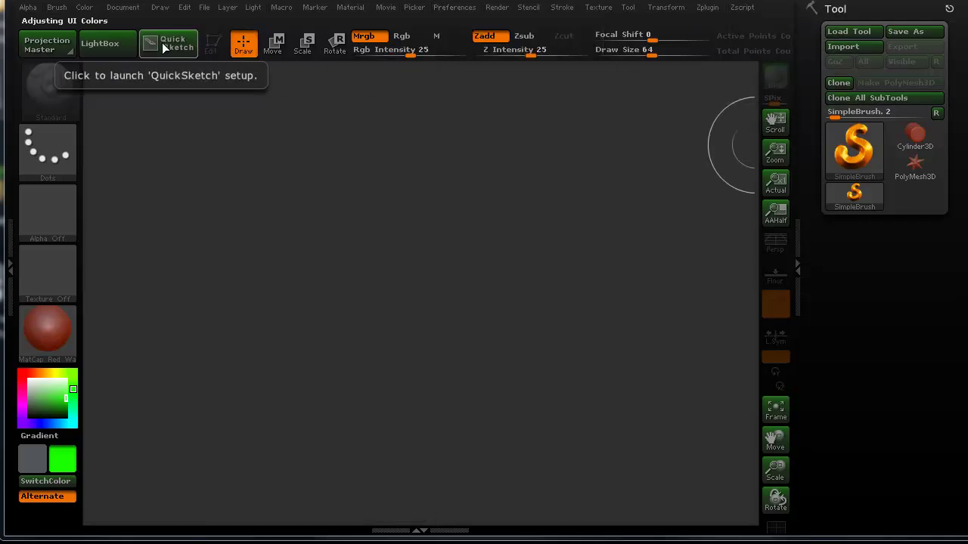
- Apply a deep blue as the Bt2 push-button colour, then make white the active colour
click(53, 423)
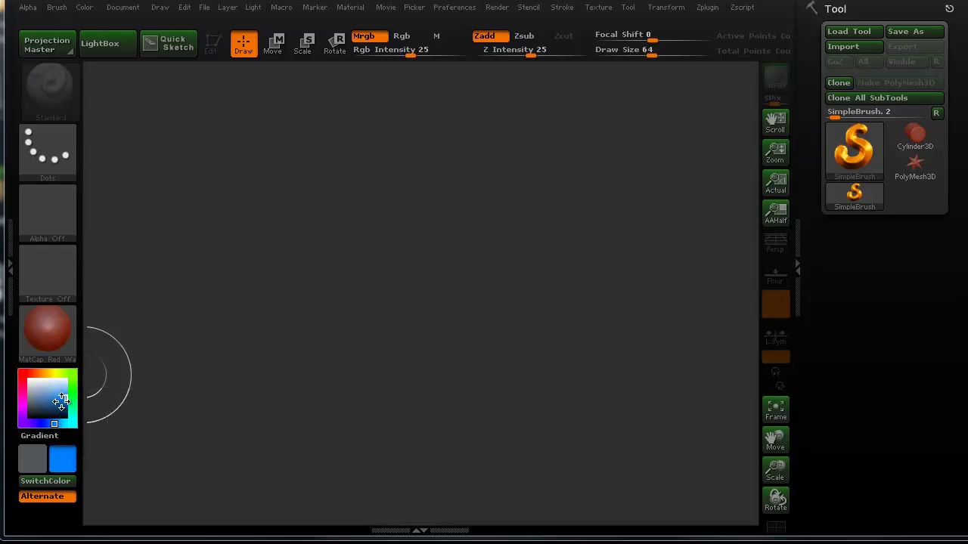
drag(65, 401, 67, 402)
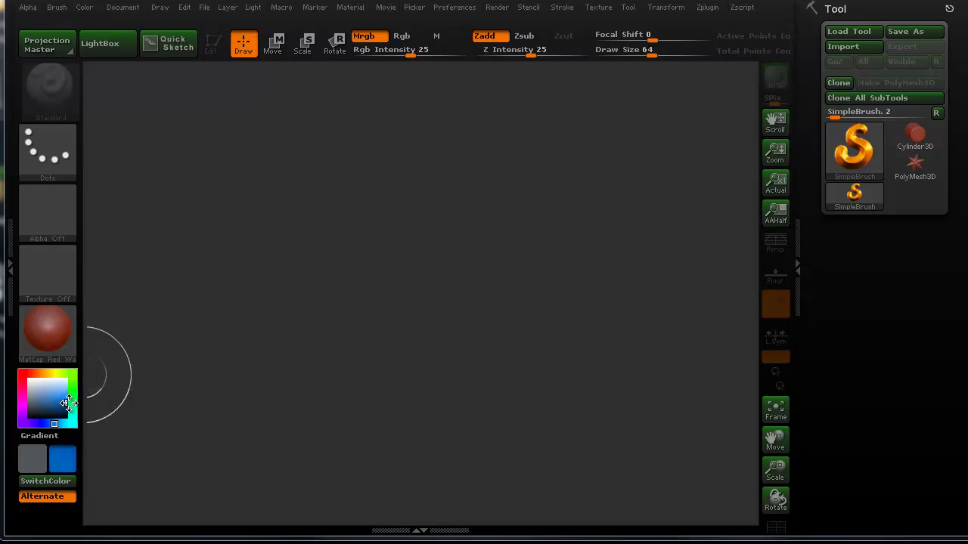
click(455, 7)
click(505, 309)
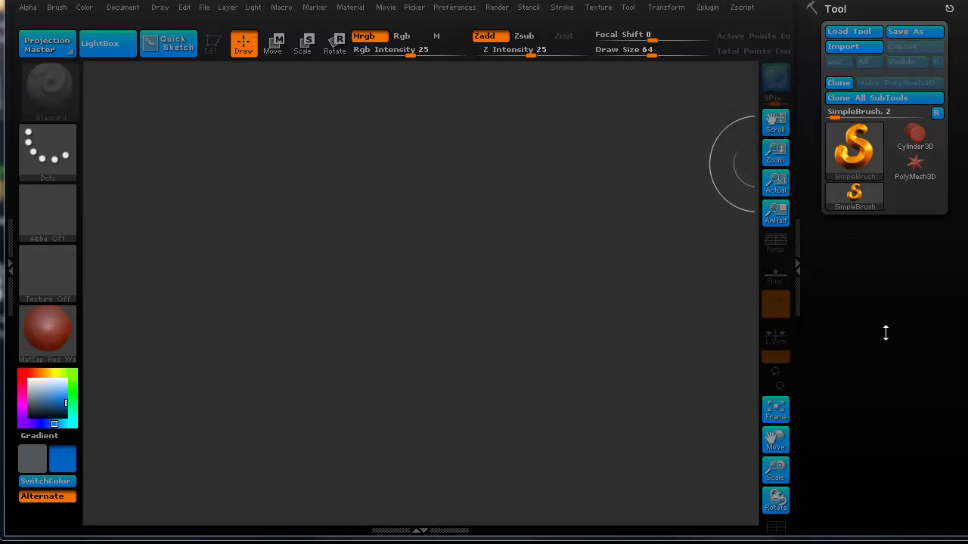
click(464, 8)
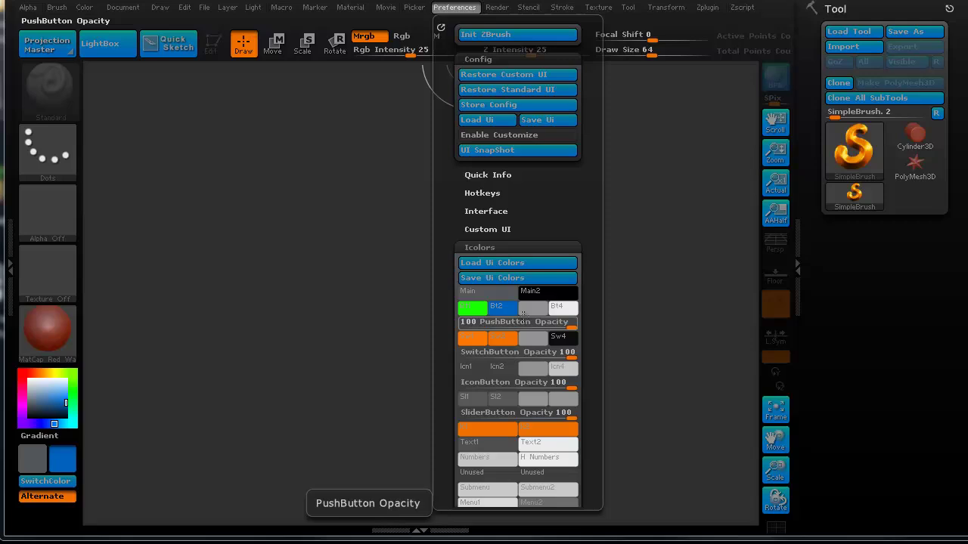
alt+drag(33, 399, 23, 374)
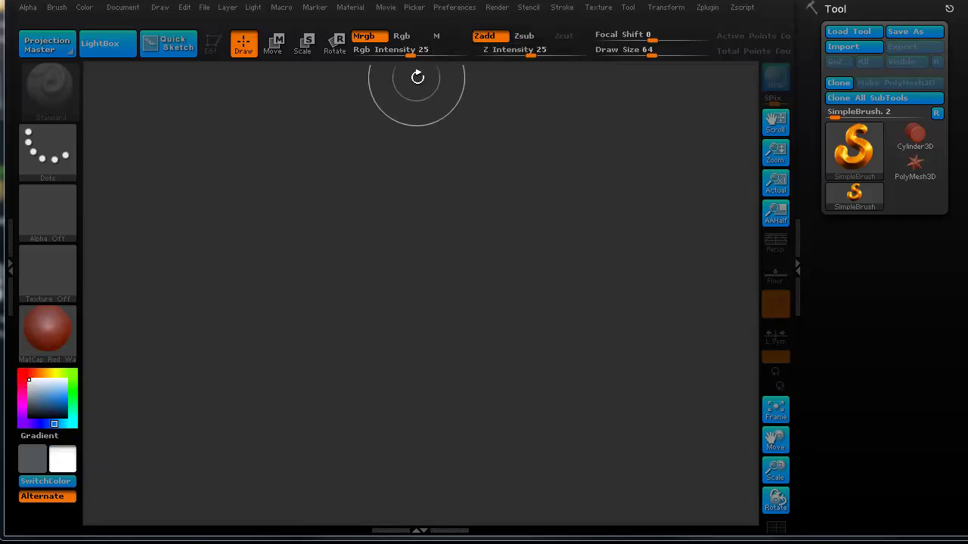
- Set Bt3 to white, then pick orange for the Bt4 pressed-text colour
click(455, 8)
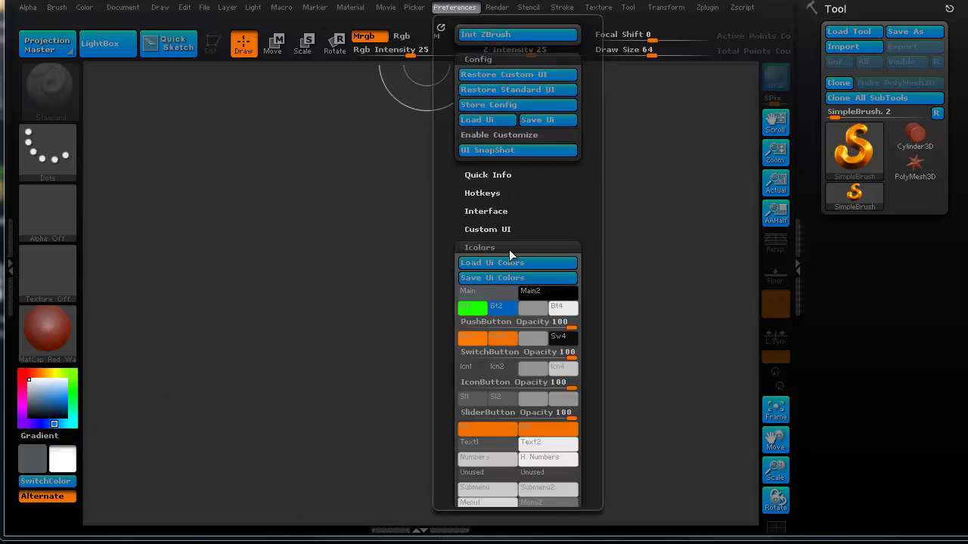
click(528, 310)
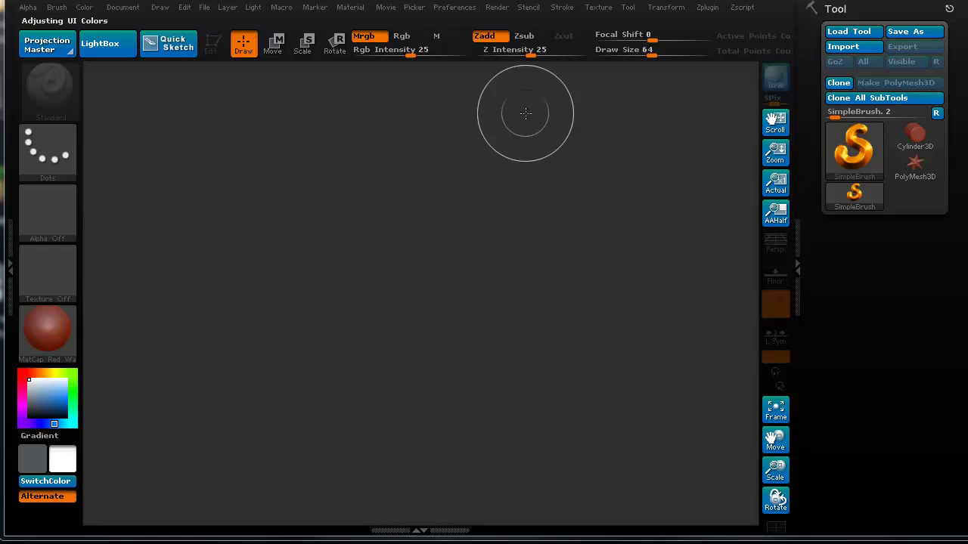
click(45, 371)
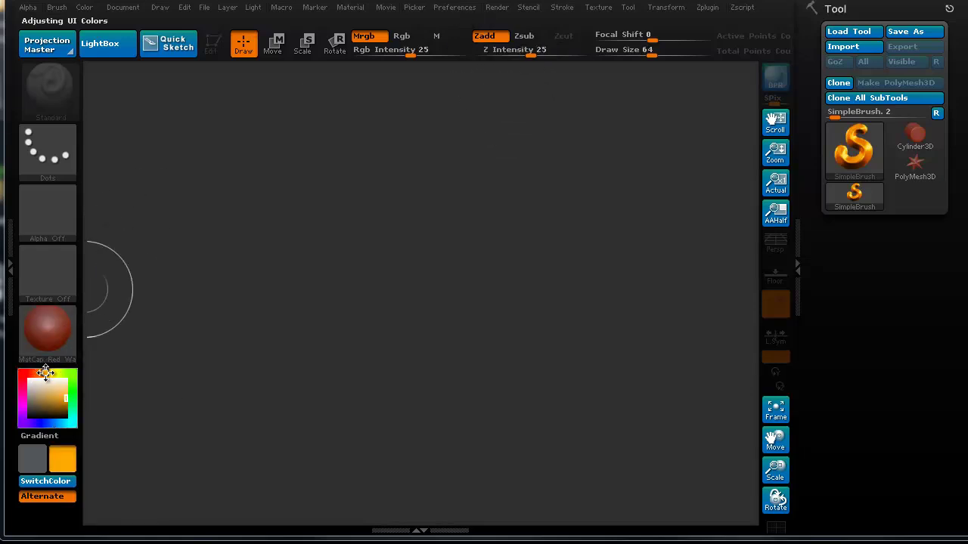
click(453, 8)
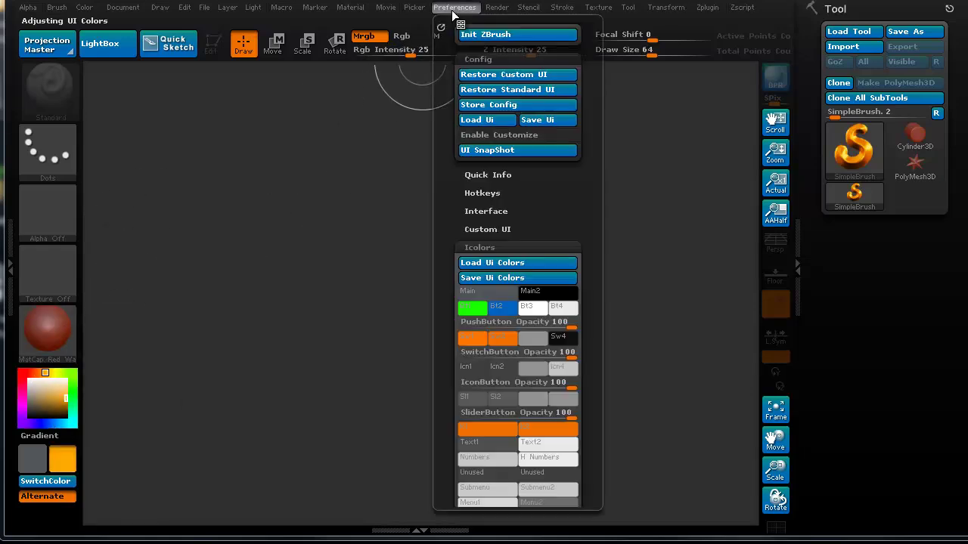
click(563, 308)
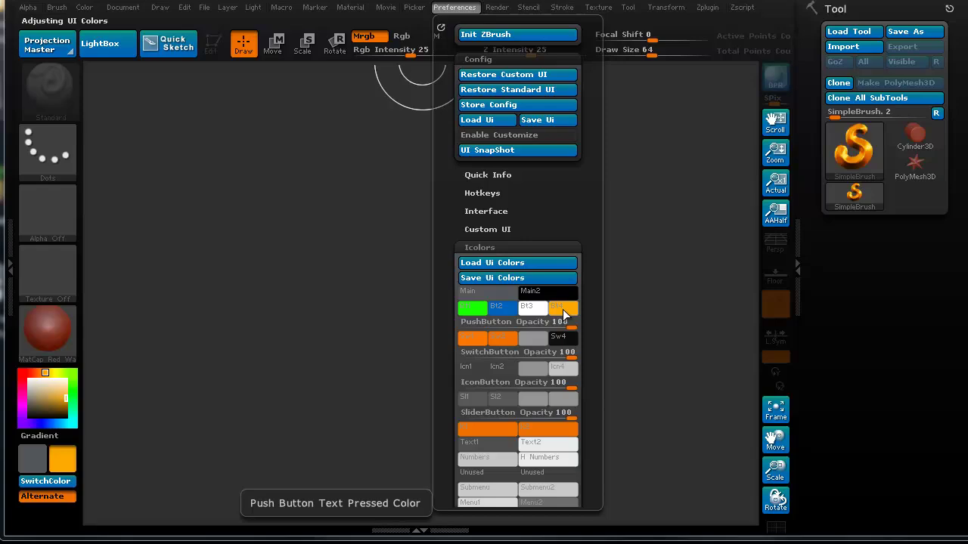
- Check the orange pressed colour via Load Tool, cancel, then open Save As for SimpleBrush.ztl
click(840, 31)
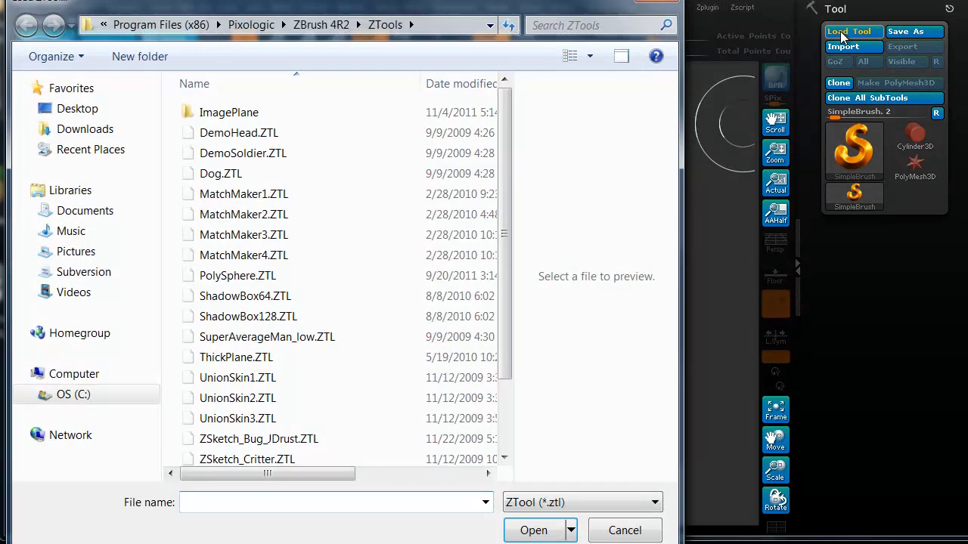
key(Escape)
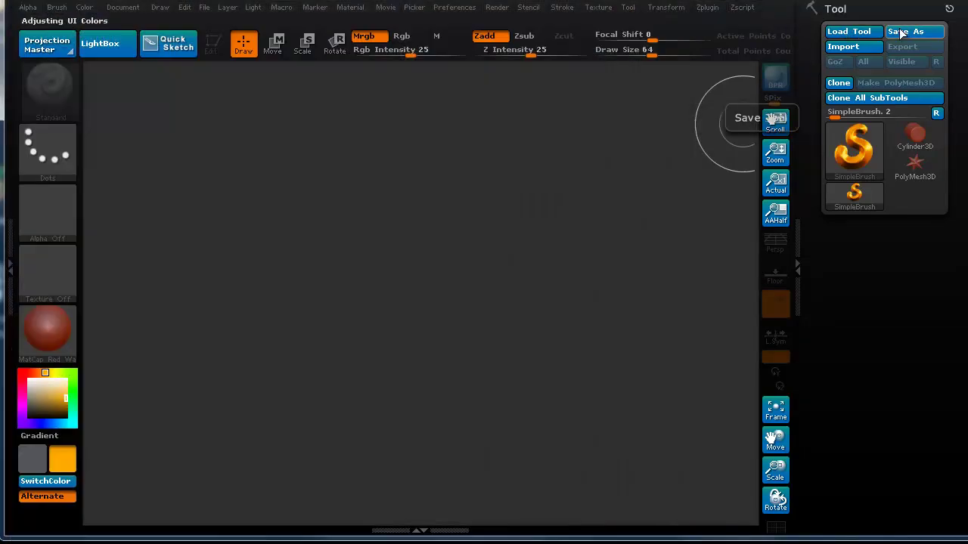
click(904, 30)
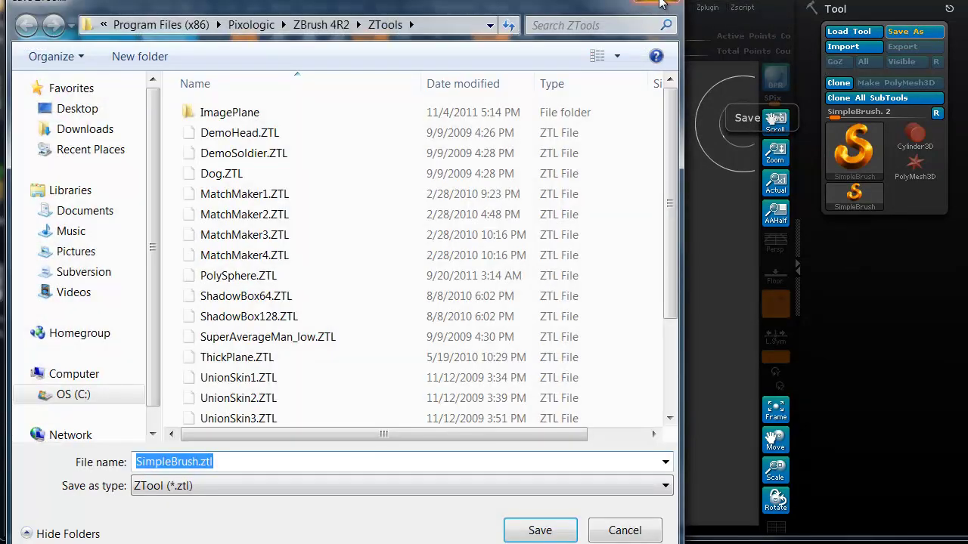
- Cancel the Save As dialog and scroll through the Icolors list in Preferences
key(Escape)
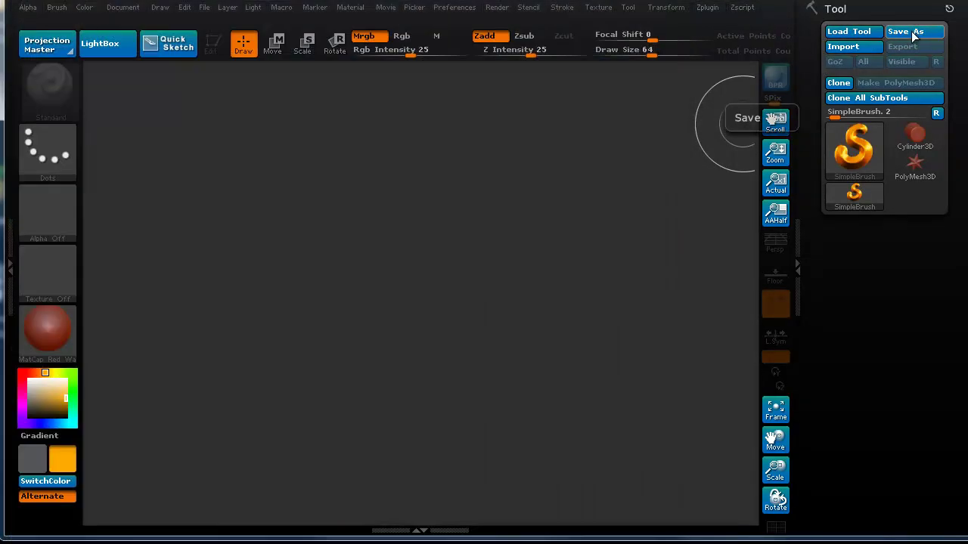
click(455, 8)
drag(441, 300, 442, 260)
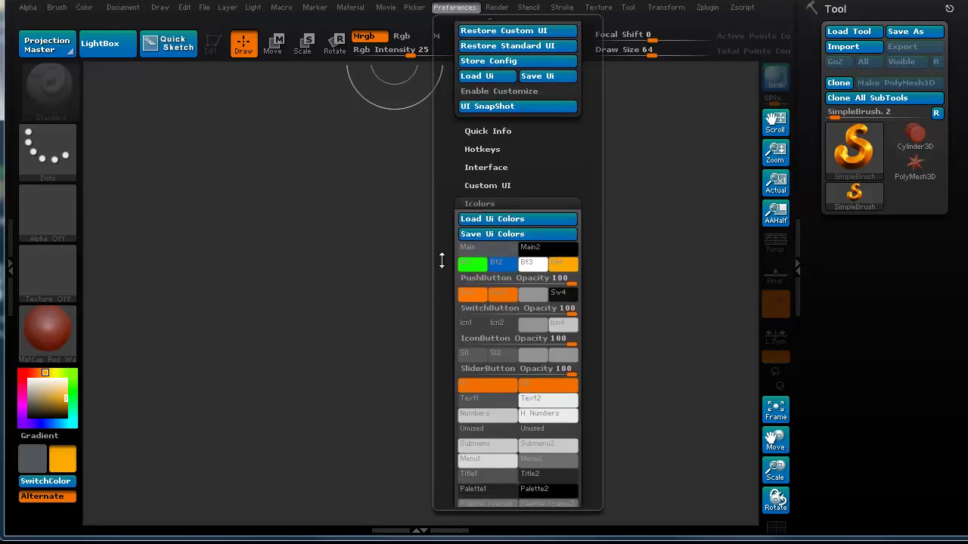
drag(442, 339, 443, 316)
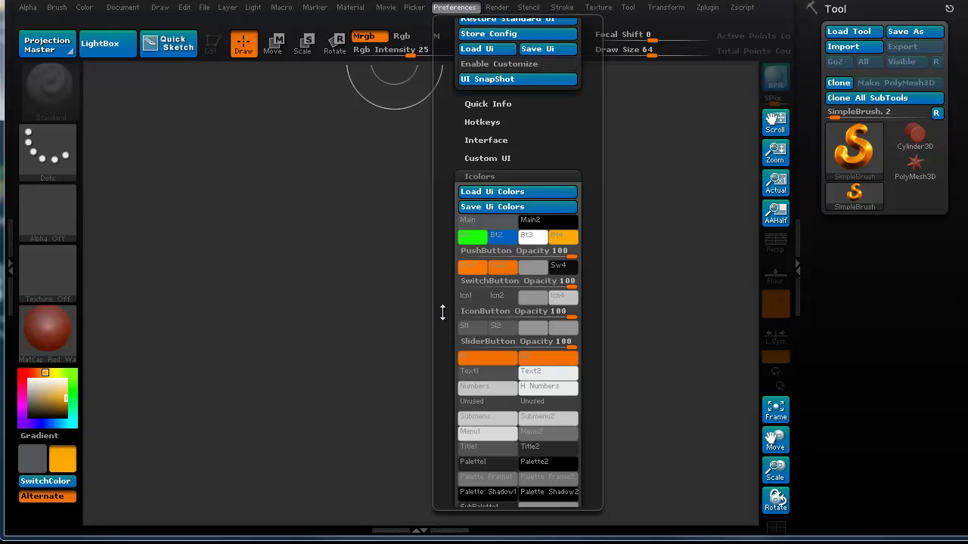
drag(447, 289, 448, 360)
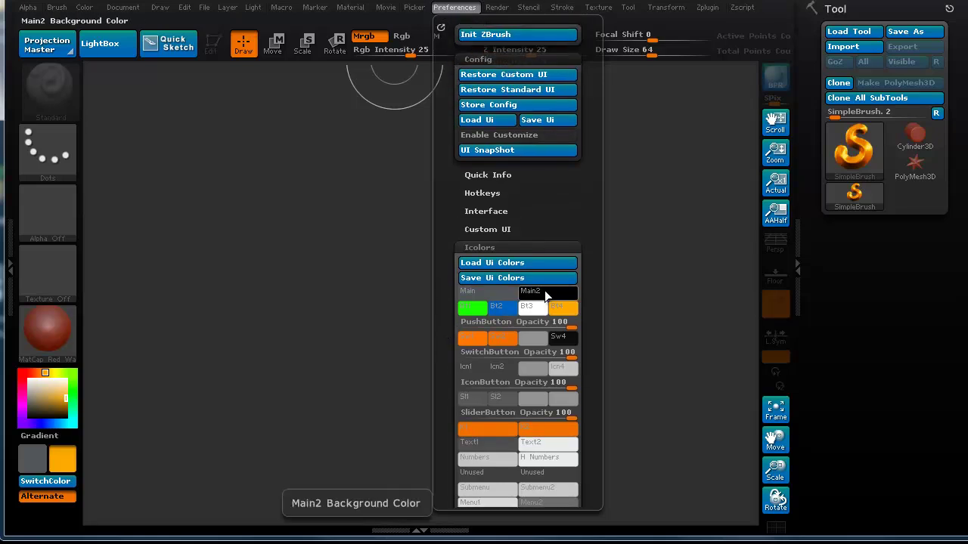
- Pick a dark greyish navy and apply it to the Main2 swatch in Icolors
click(43, 423)
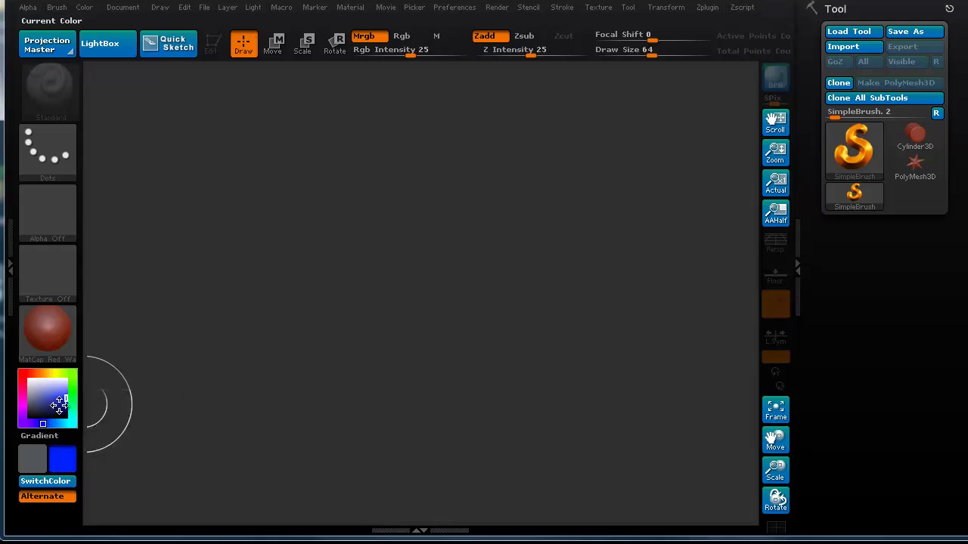
click(64, 409)
drag(62, 408, 45, 411)
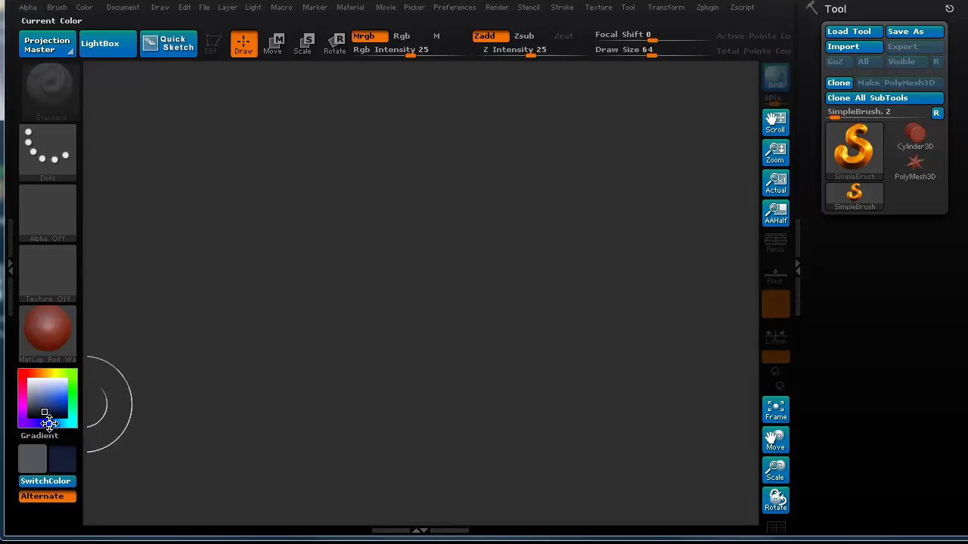
click(454, 8)
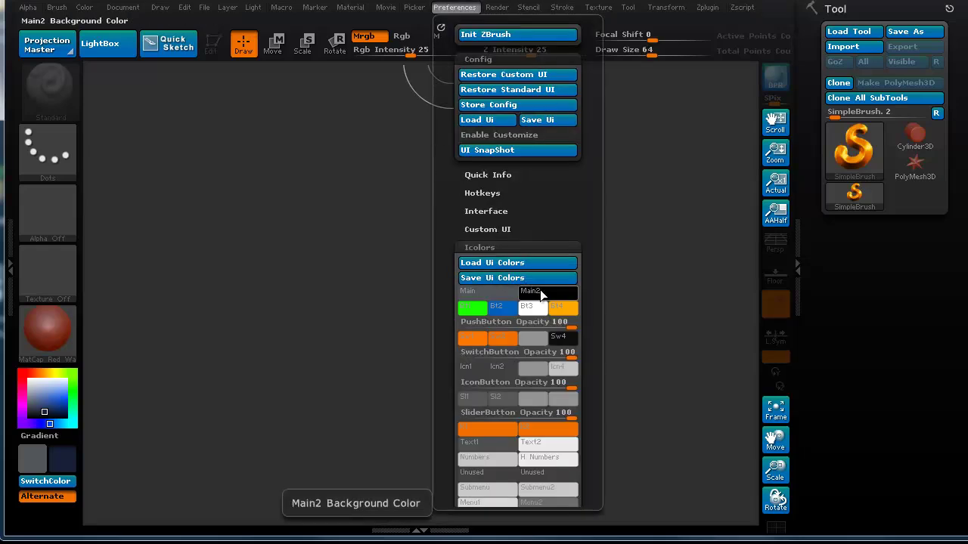
click(541, 293)
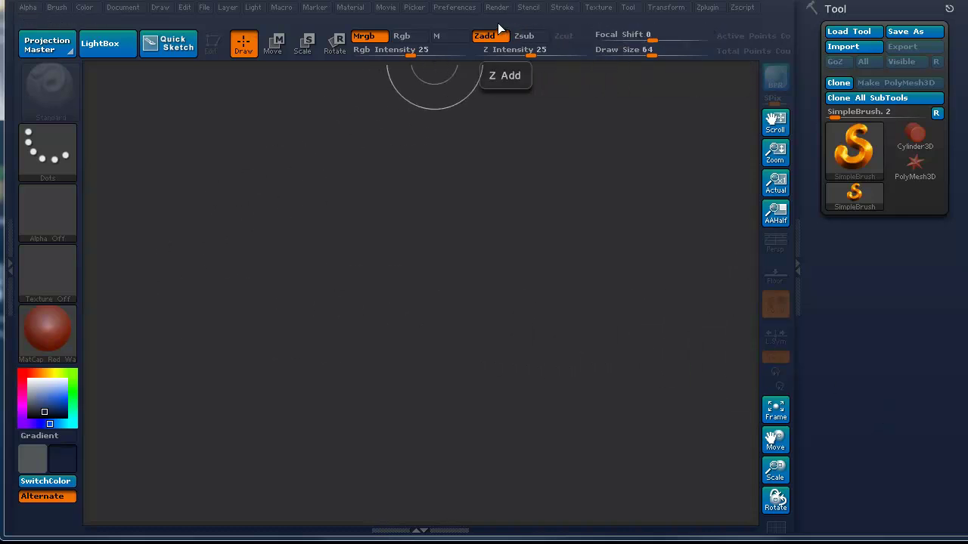
click(457, 7)
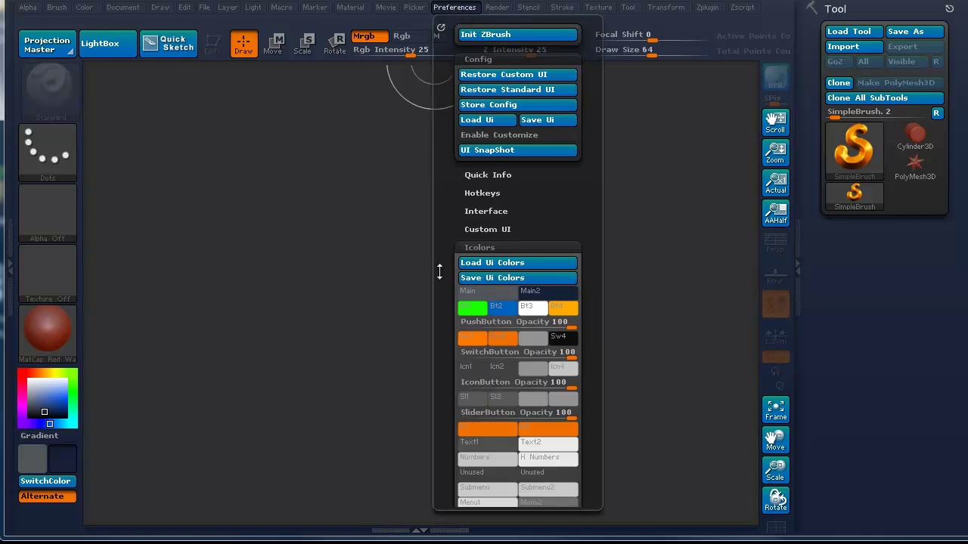
drag(446, 324, 439, 292)
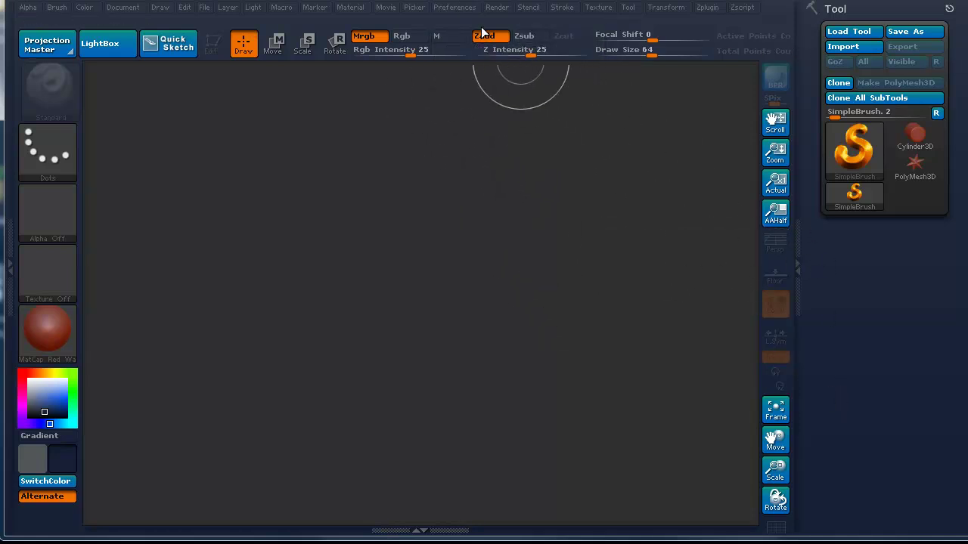
click(459, 9)
click(467, 228)
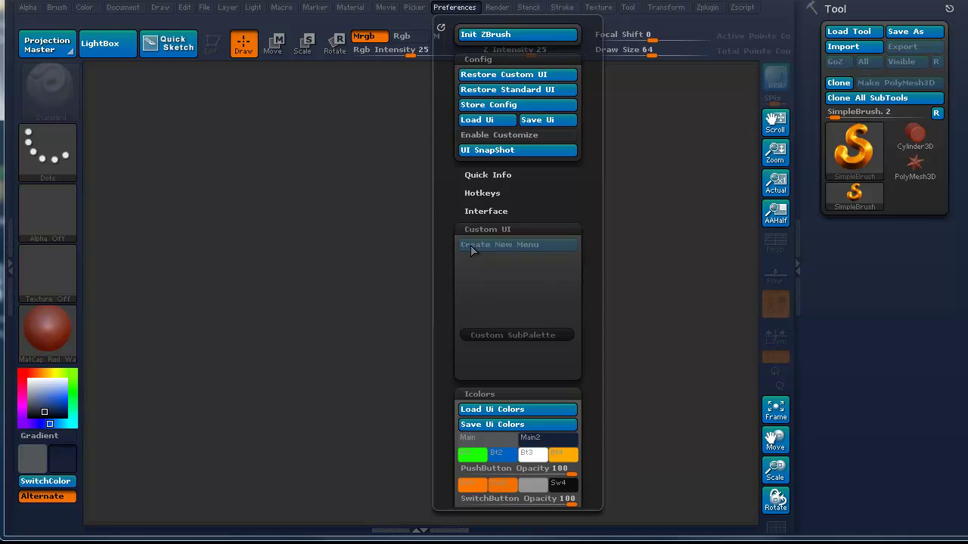
click(491, 334)
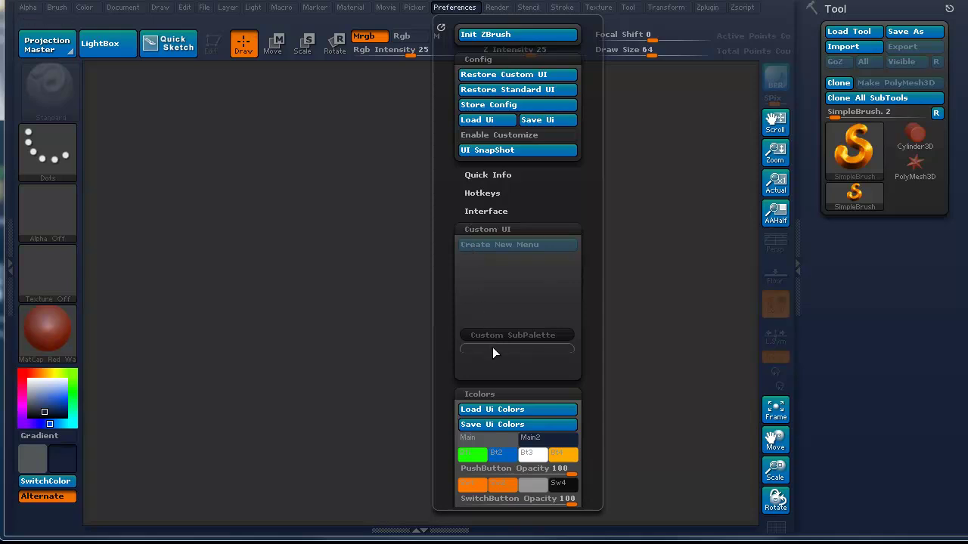
click(484, 229)
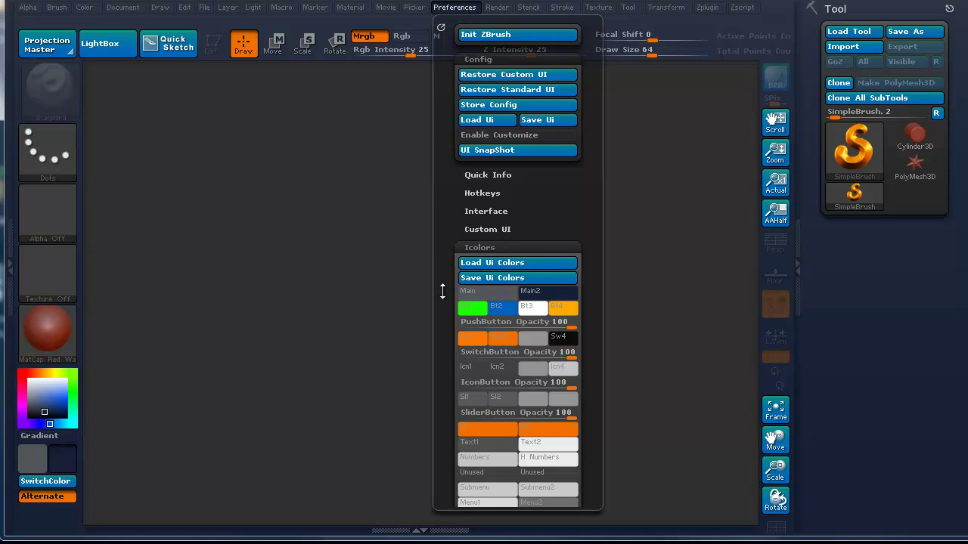
drag(442, 292, 441, 268)
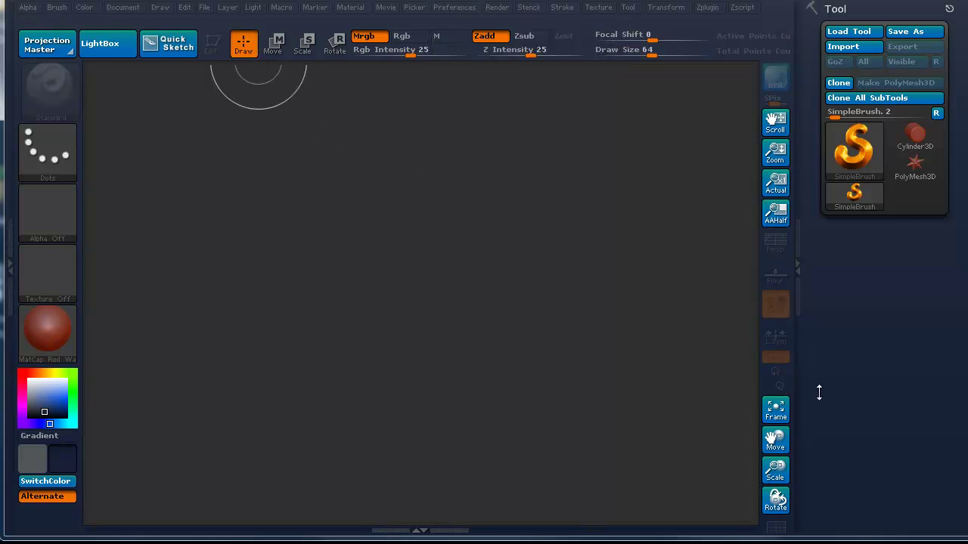
click(418, 530)
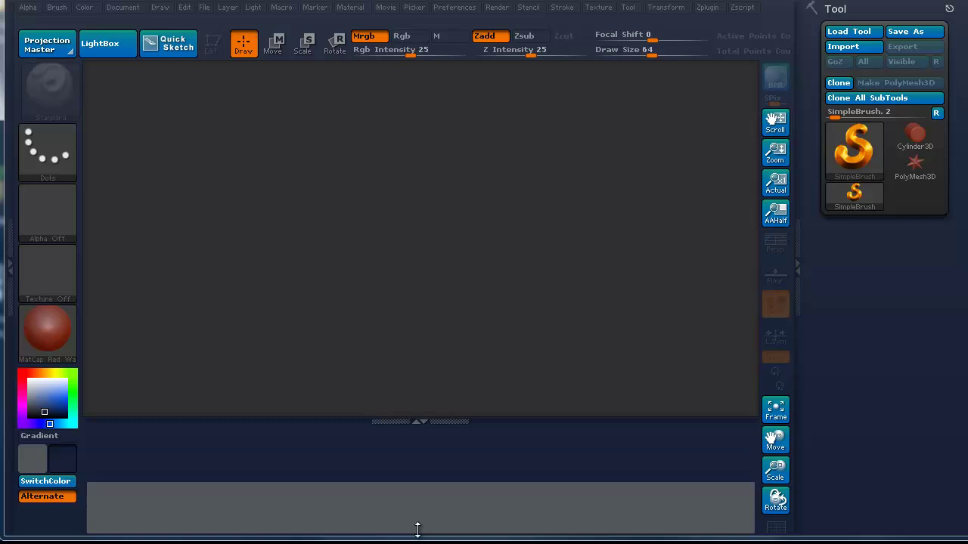
click(421, 421)
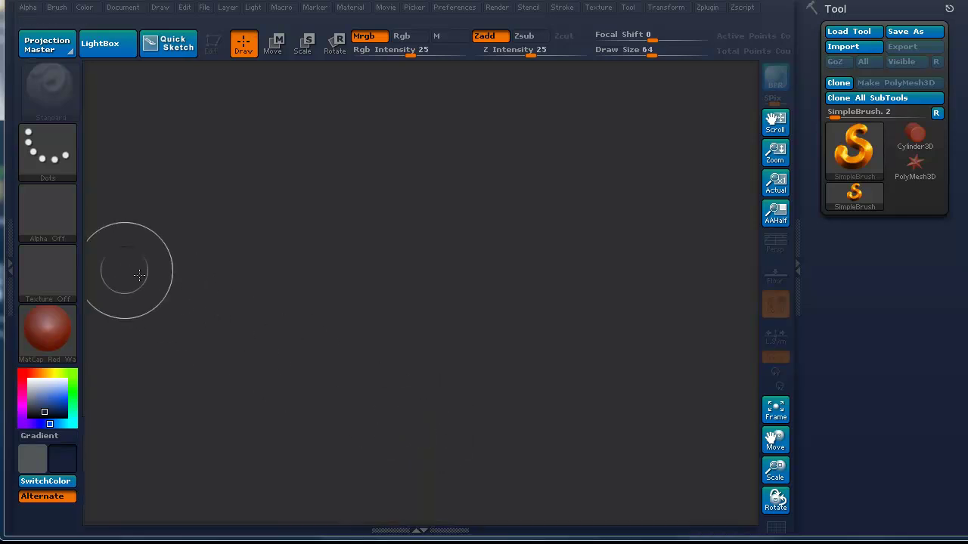
click(10, 255)
click(174, 253)
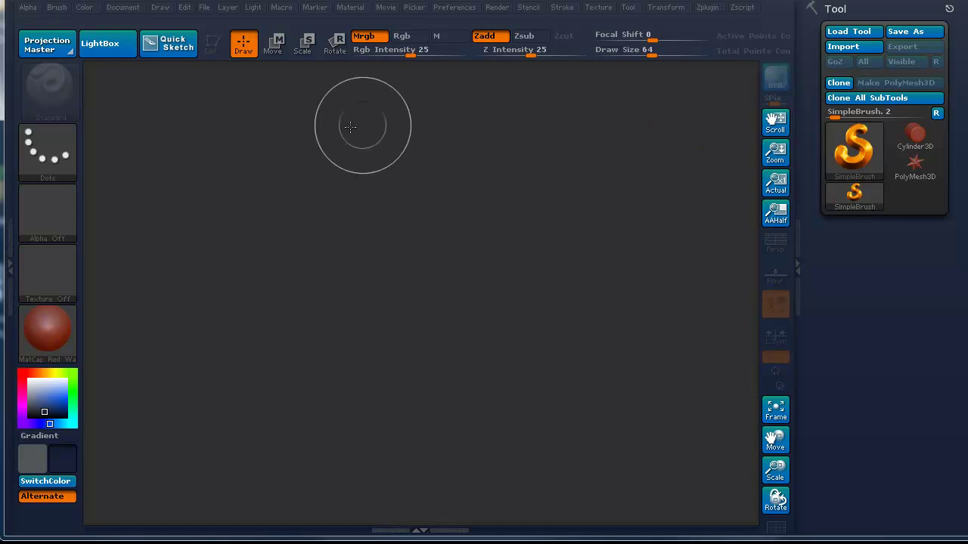
- Scroll Preferences past the Icolors swatches and opacity sliders to the Red, Green and Hue adjustments
click(447, 7)
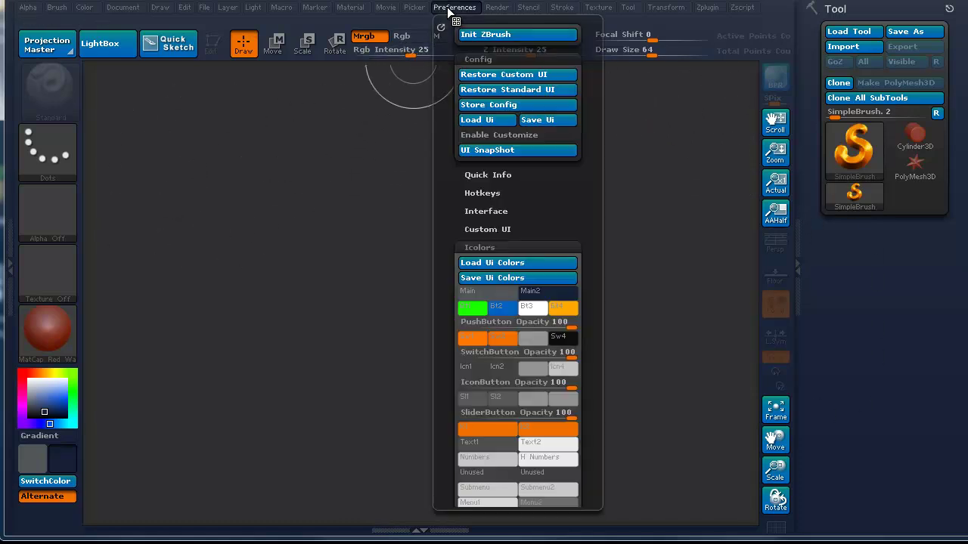
drag(448, 239, 445, 160)
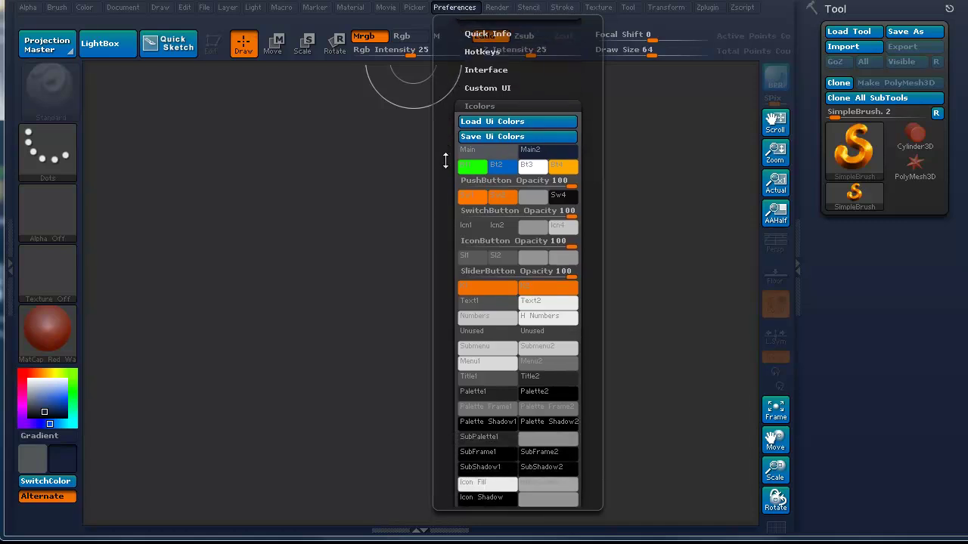
drag(448, 294, 438, 210)
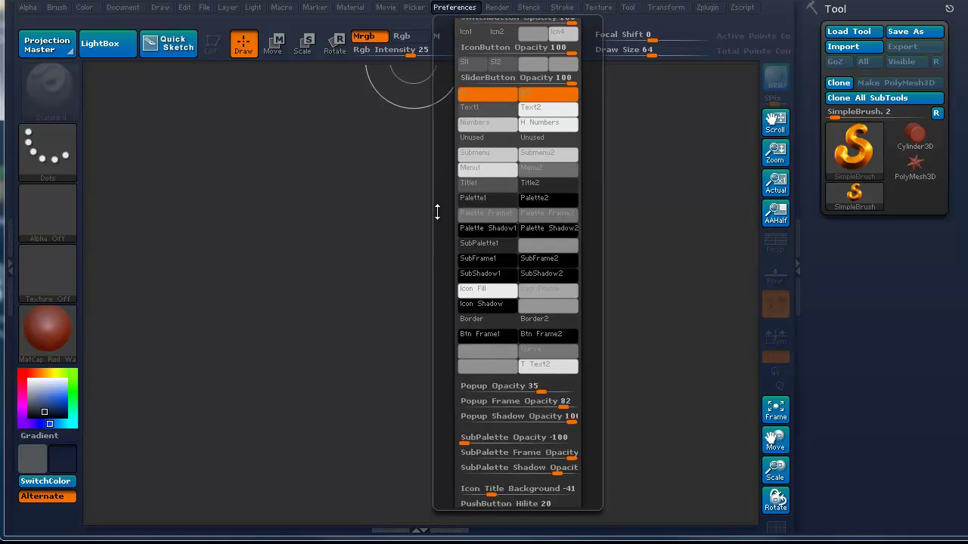
drag(443, 341, 443, 277)
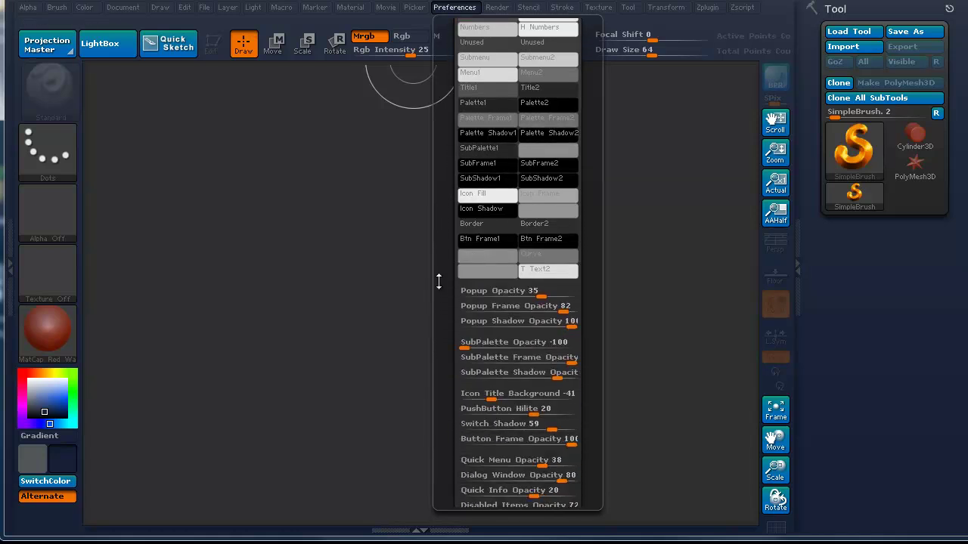
drag(449, 355, 446, 310)
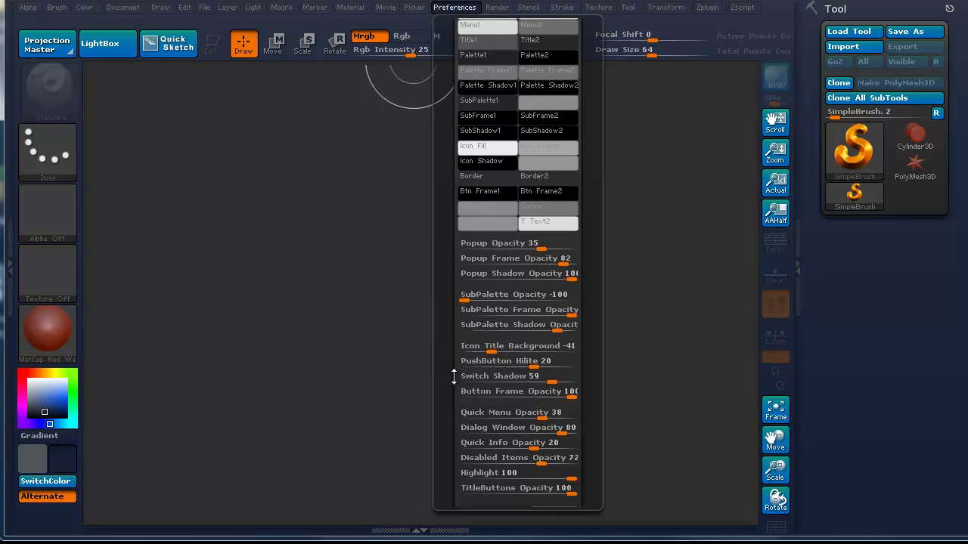
drag(447, 375, 430, 194)
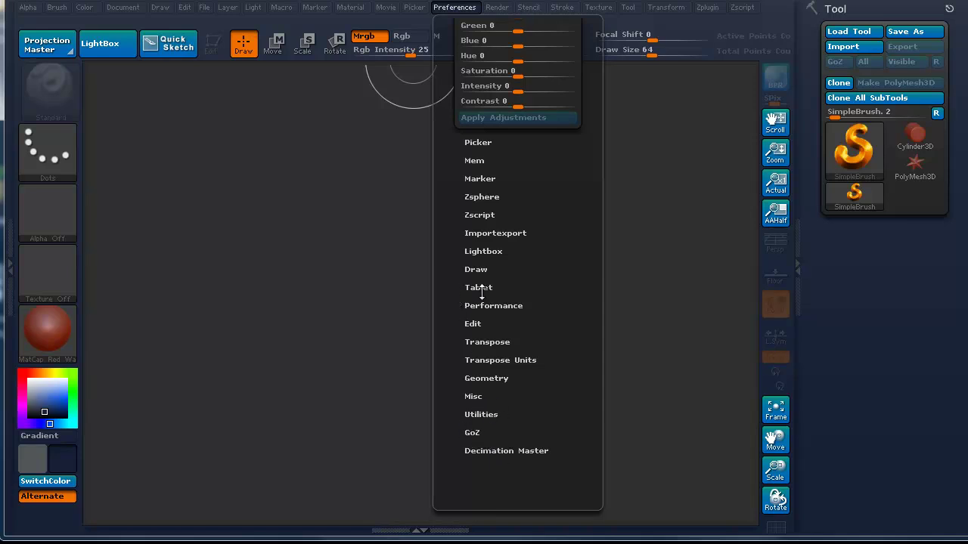
- Look over the Decimation Master and GoZ preference groups, collapse them, and return to Config
click(485, 452)
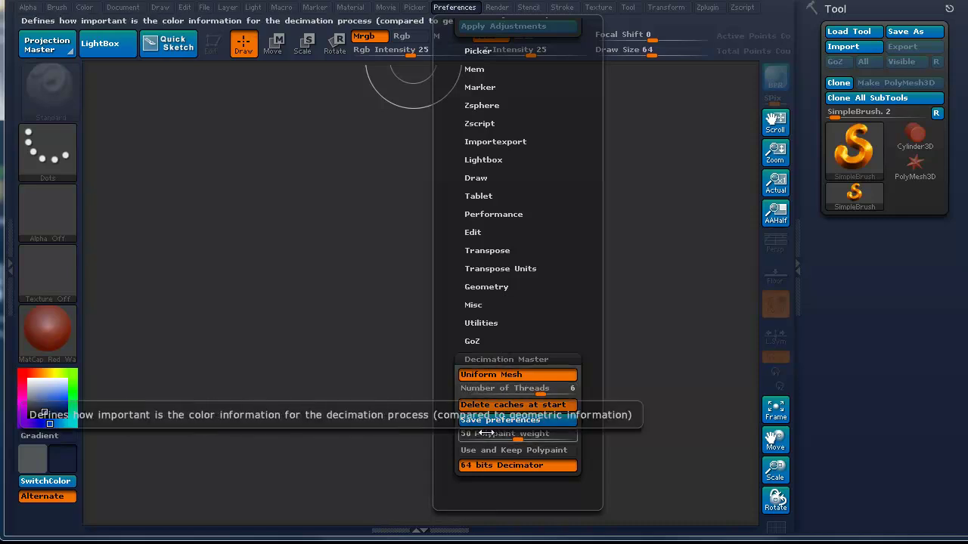
click(485, 359)
click(472, 341)
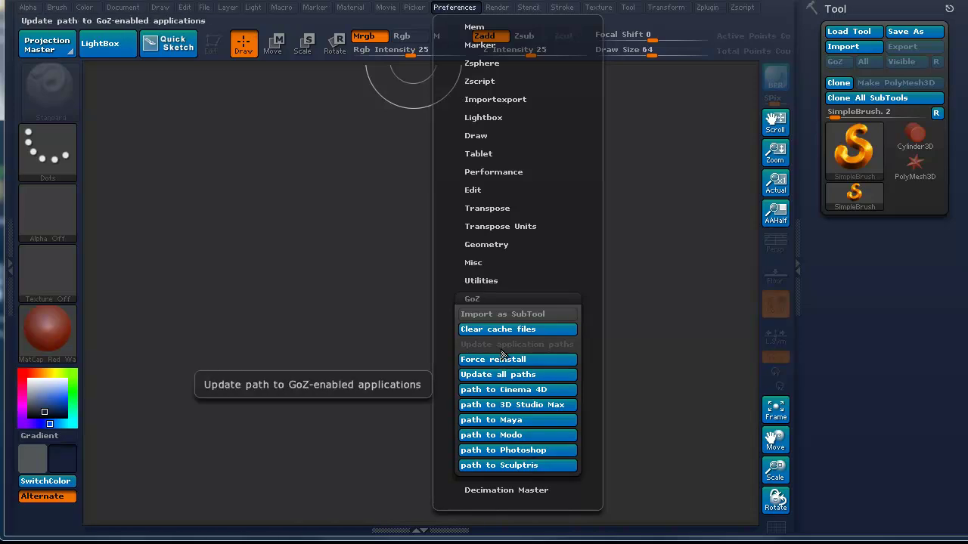
click(456, 298)
drag(459, 244, 450, 398)
drag(449, 287, 449, 407)
drag(446, 281, 444, 353)
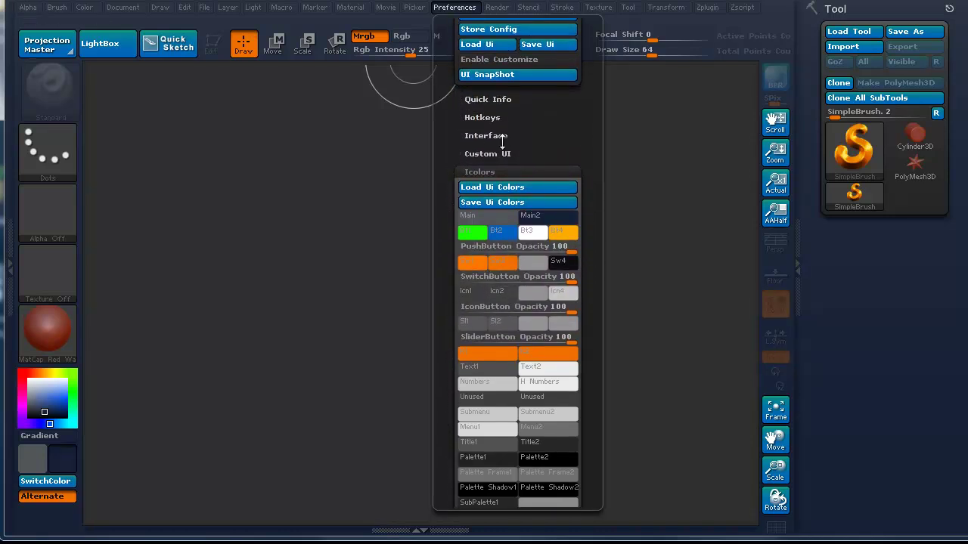
- Reset the interface to standard grey and orange with Config's Restore Standard UI
drag(447, 123, 437, 256)
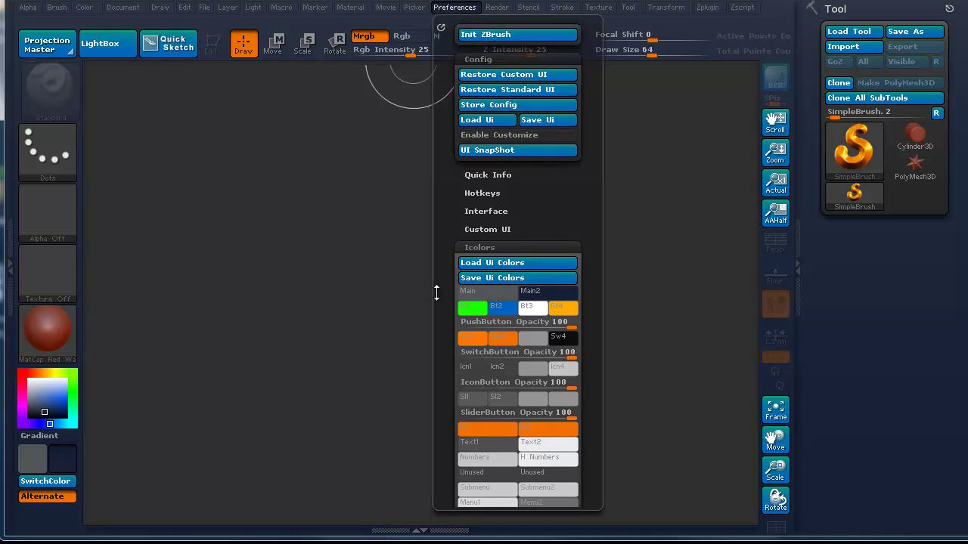
click(493, 89)
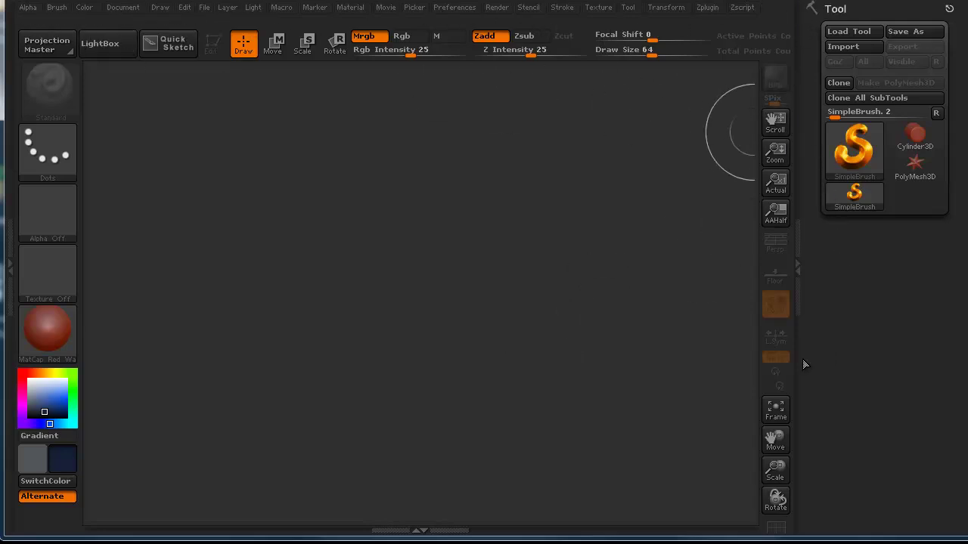
click(449, 8)
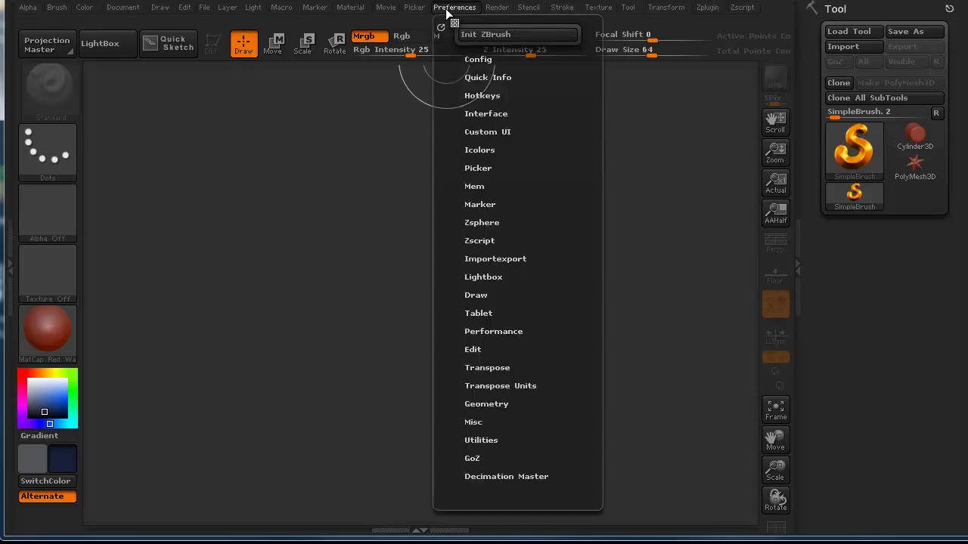
click(475, 150)
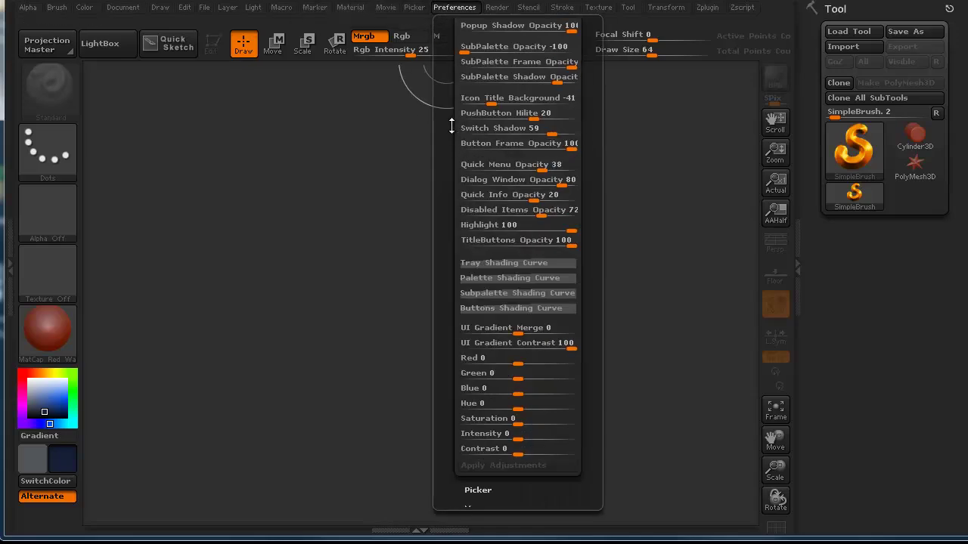
drag(452, 127, 456, 242)
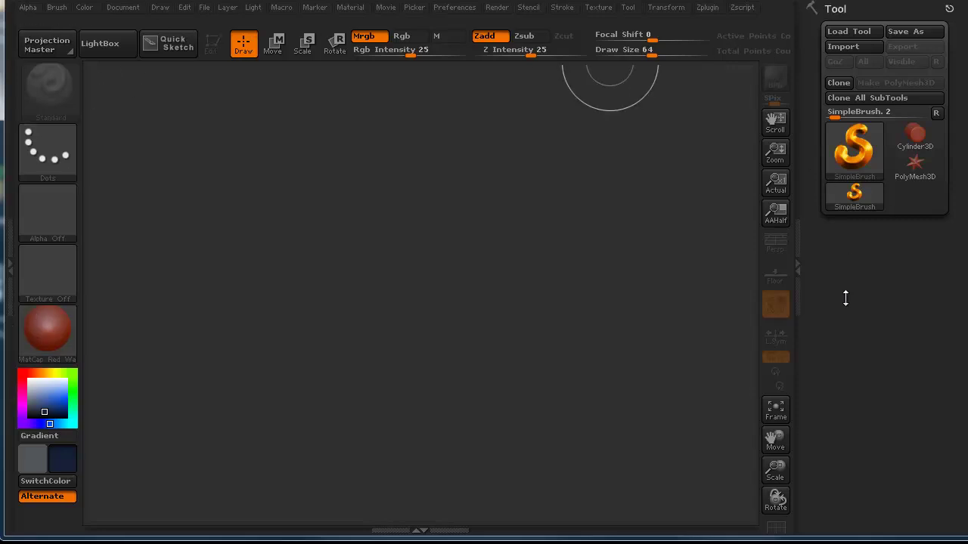
click(439, 7)
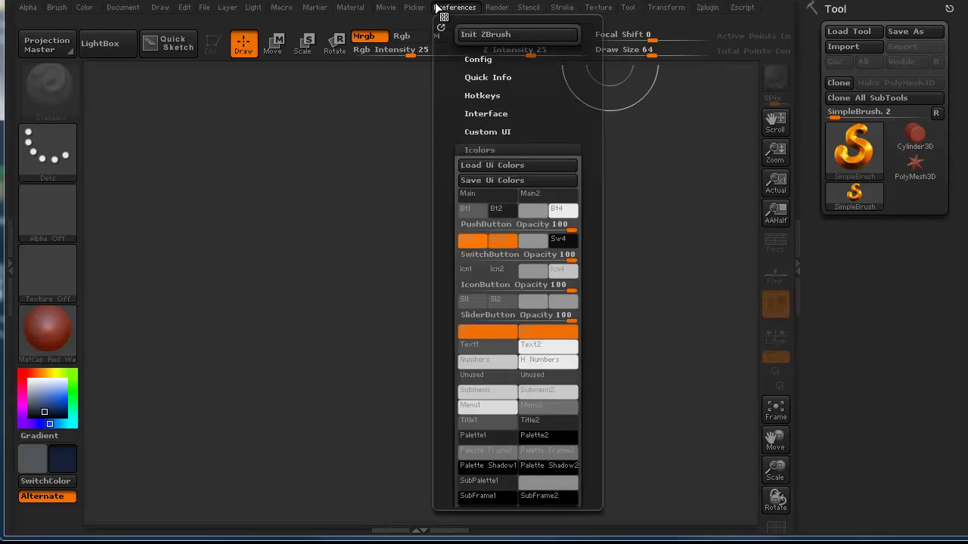